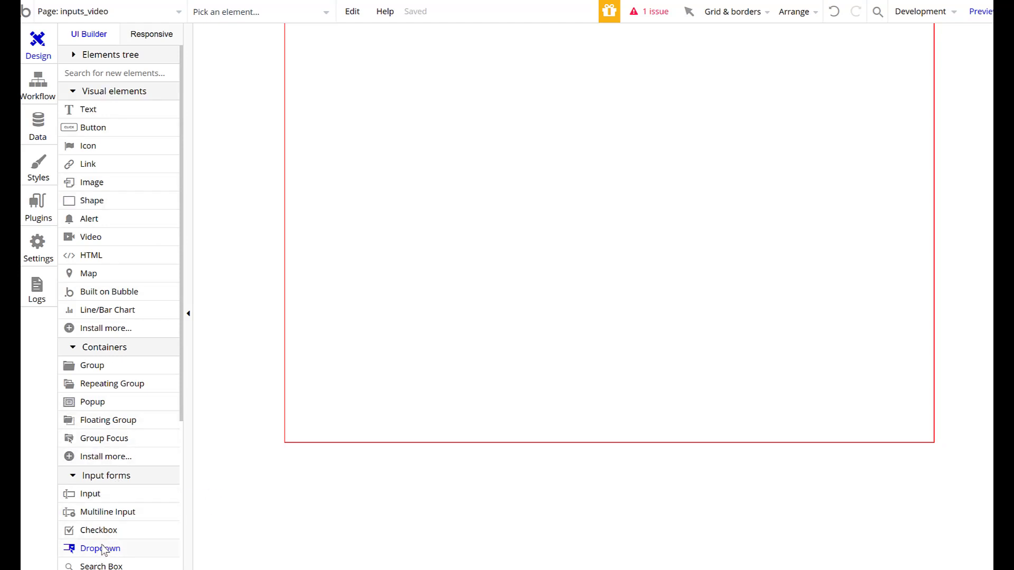
- Draw a dropdown about 240 by 45 px on the page, at about X 137, Y 158
left_click_drag(377, 130, 540, 160)
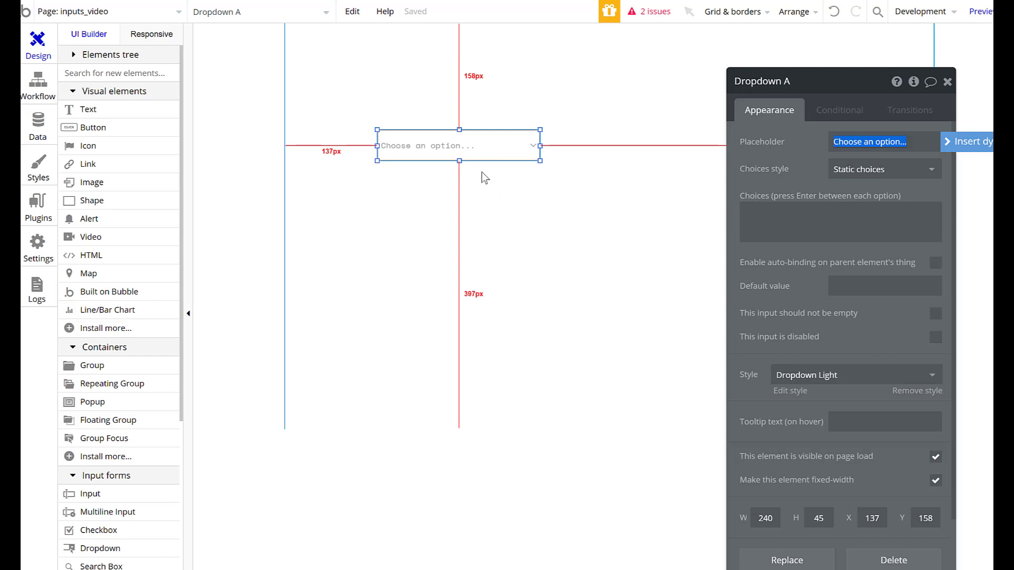
left_click(832, 226)
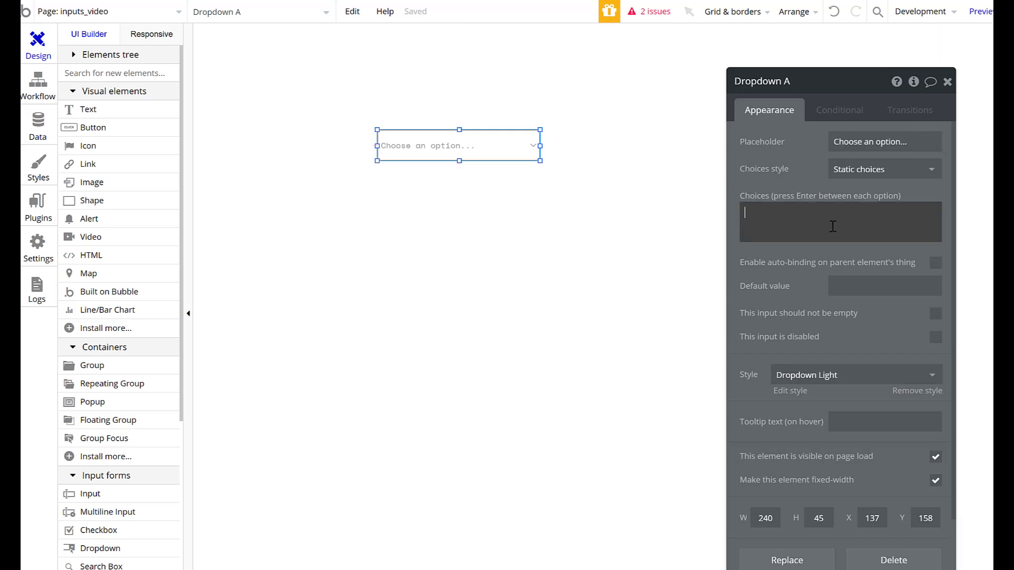
- Try Dynamic choices for the dropdown, look through the available choice types, and return it to Static choices
left_click(861, 170)
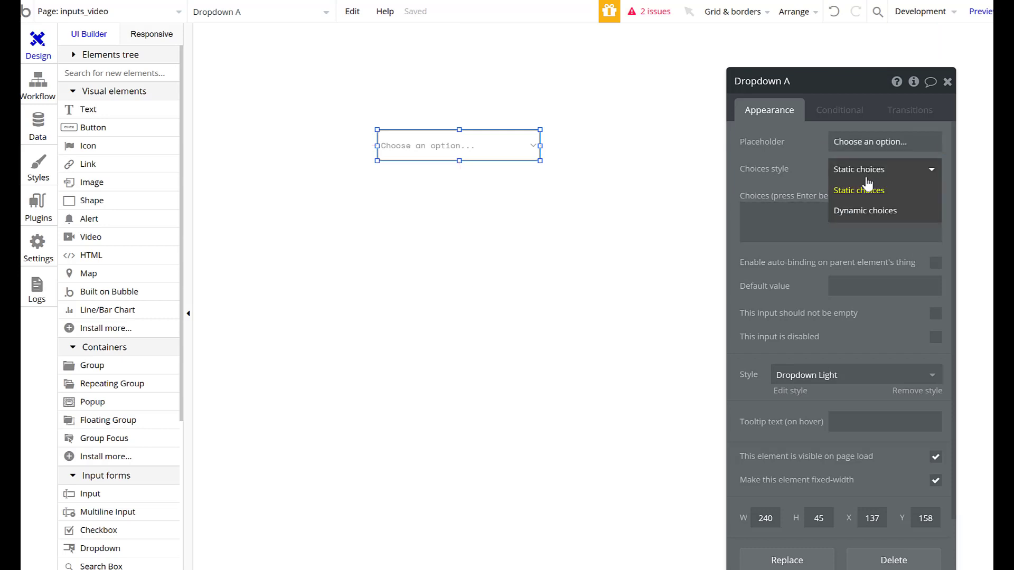
left_click(868, 210)
left_click(854, 196)
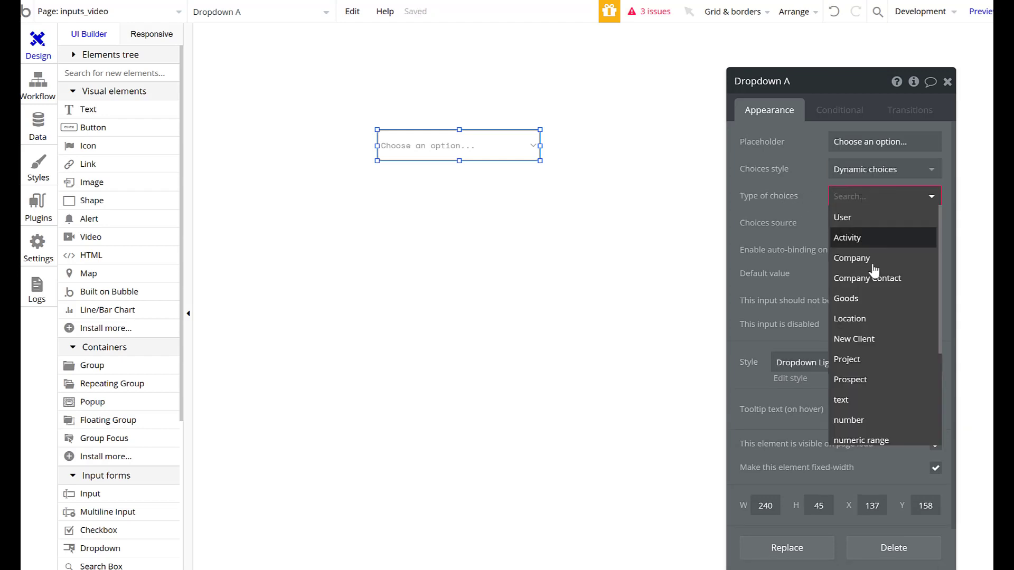
scroll(872, 275, "down", 3)
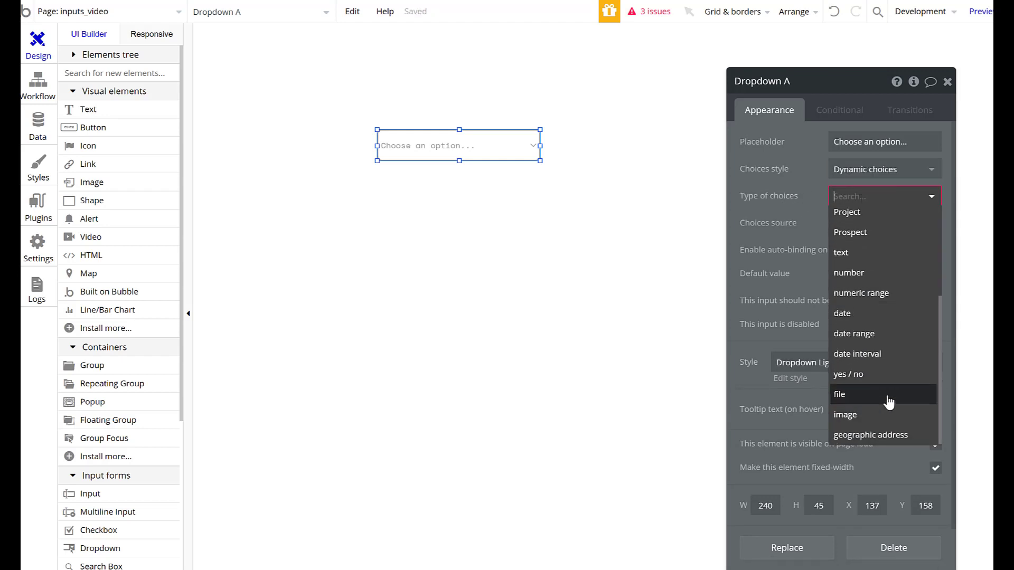
scroll(888, 370, "up", 3)
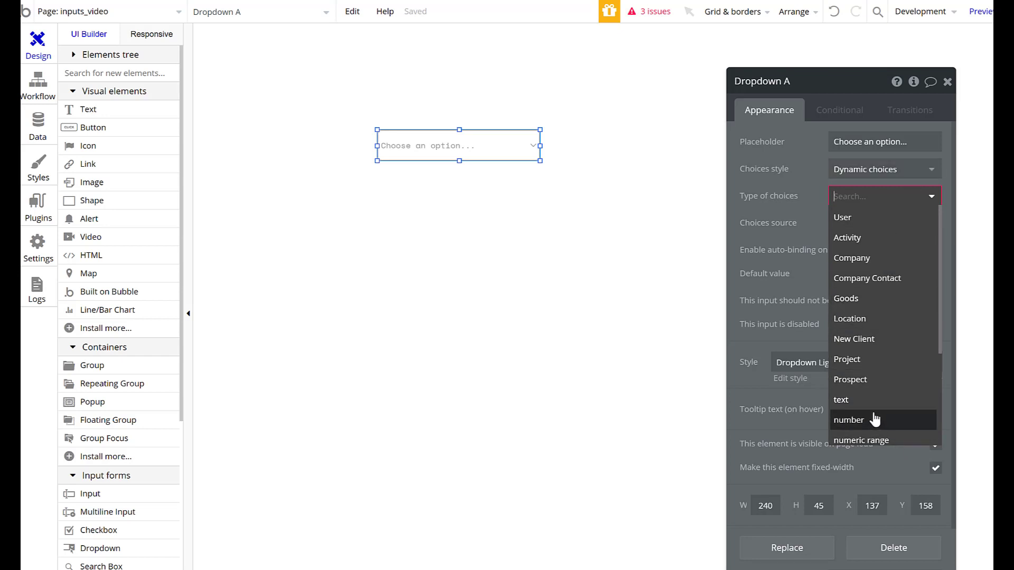
left_click(798, 190)
left_click(884, 169)
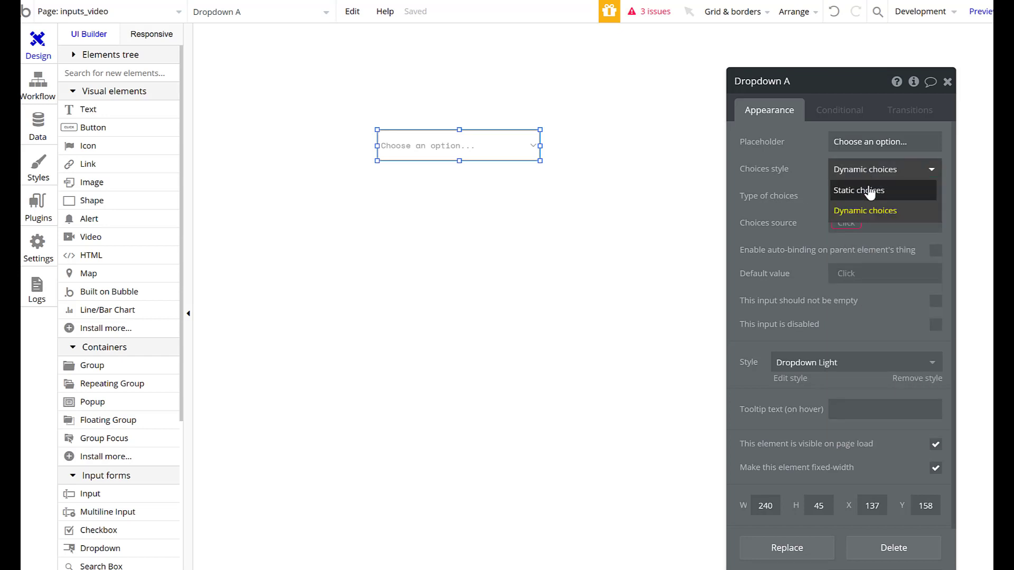
left_click(855, 190)
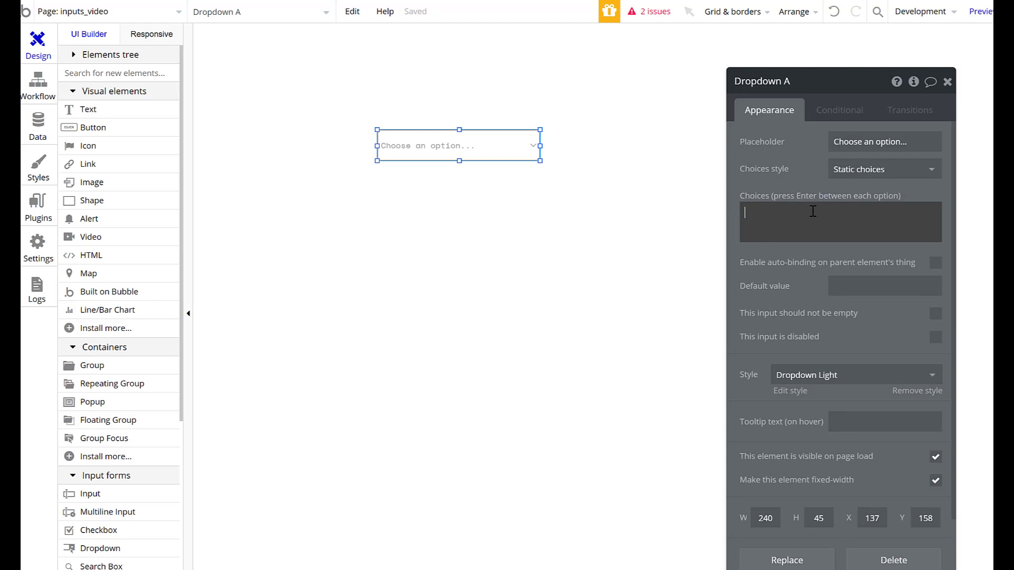
- Enter 1, 2, 3, 4 and 5 as the dropdown's static choices, one per line
type("1 2 3 4 5")
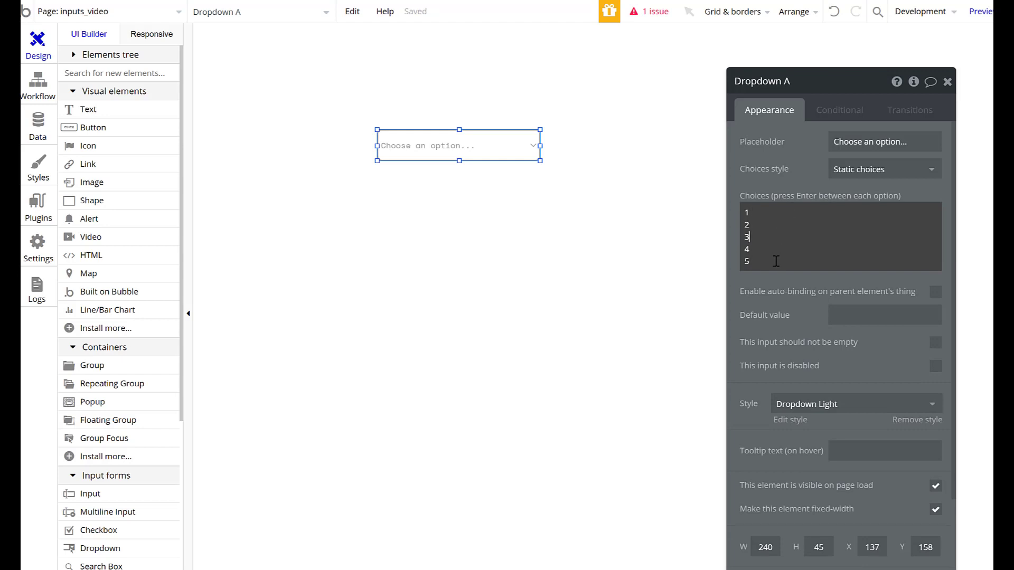
left_click(772, 291)
scroll(809, 208, "down", 3)
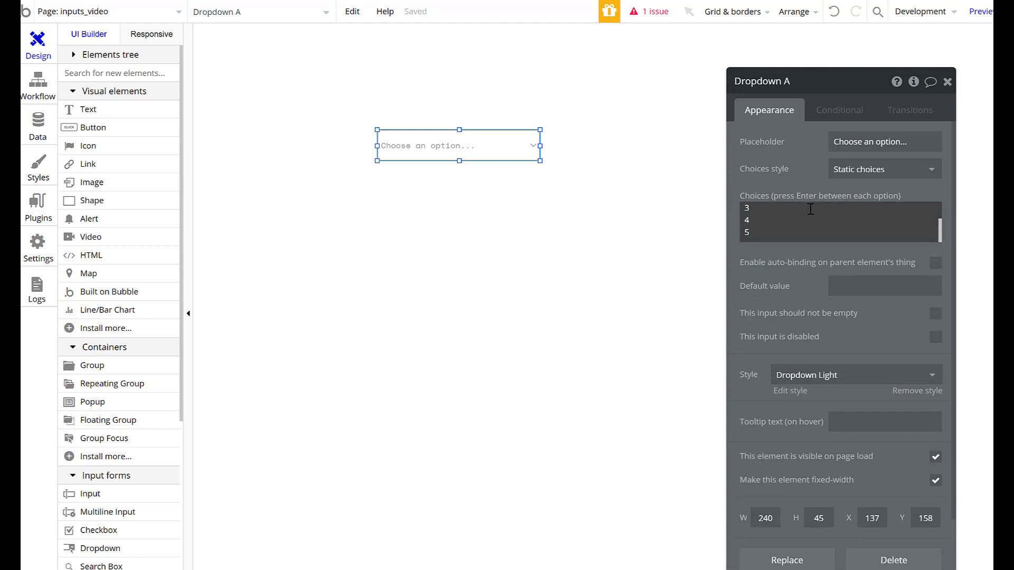
scroll(793, 215, "up", 3)
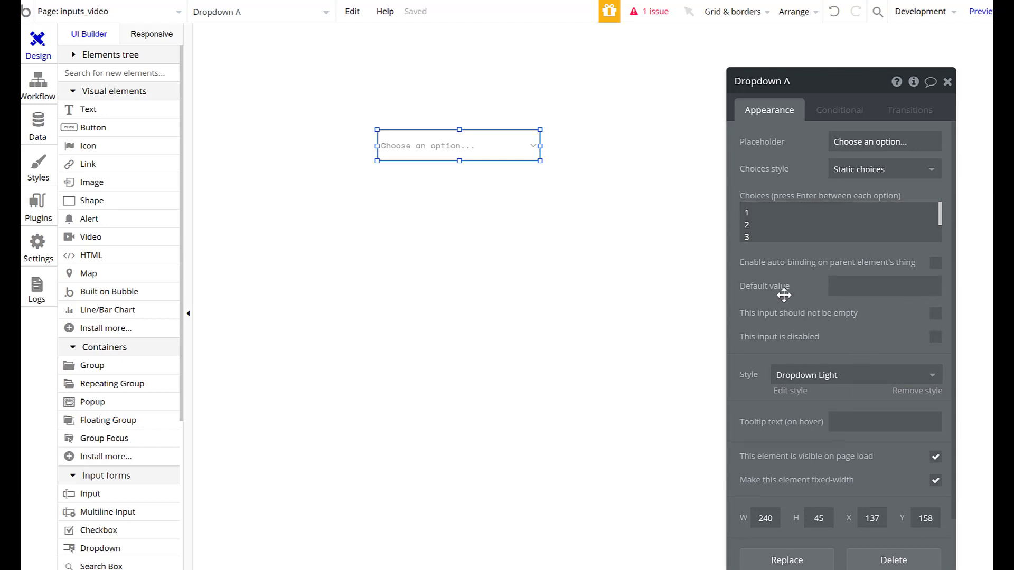
- Set the dropdown's default value to 1 and turn off the requirement that the input should not be empty
left_click(873, 292)
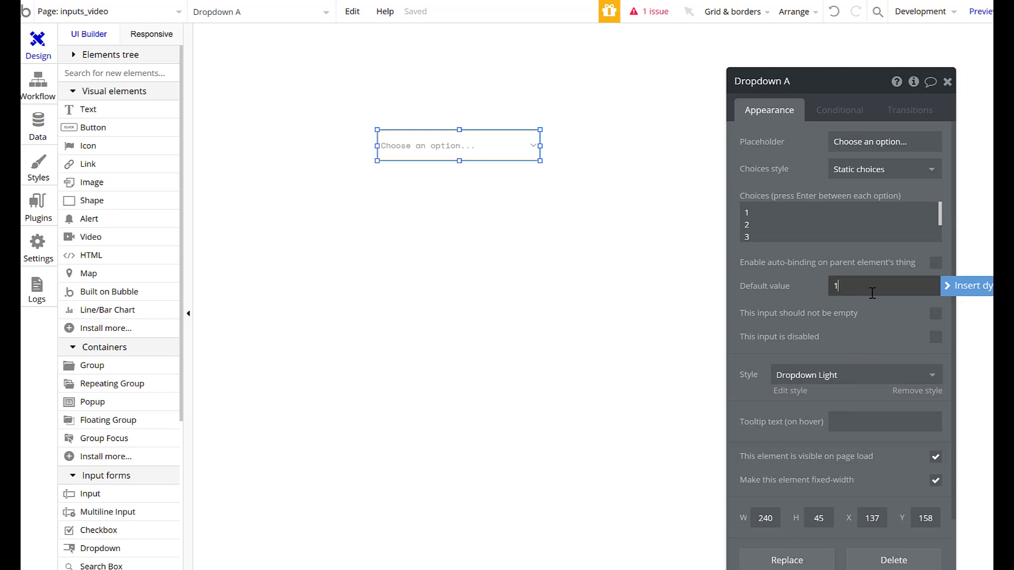
left_click(811, 293)
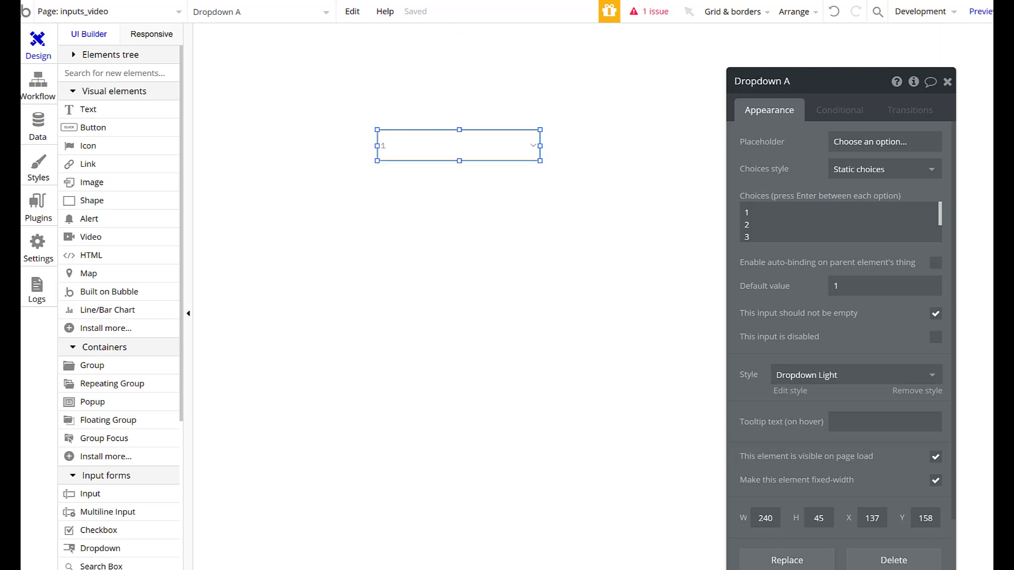
left_click(936, 314)
left_click(948, 81)
- Preview the page and test the dropdown by choosing several of its numbered options in turn
left_click(980, 11)
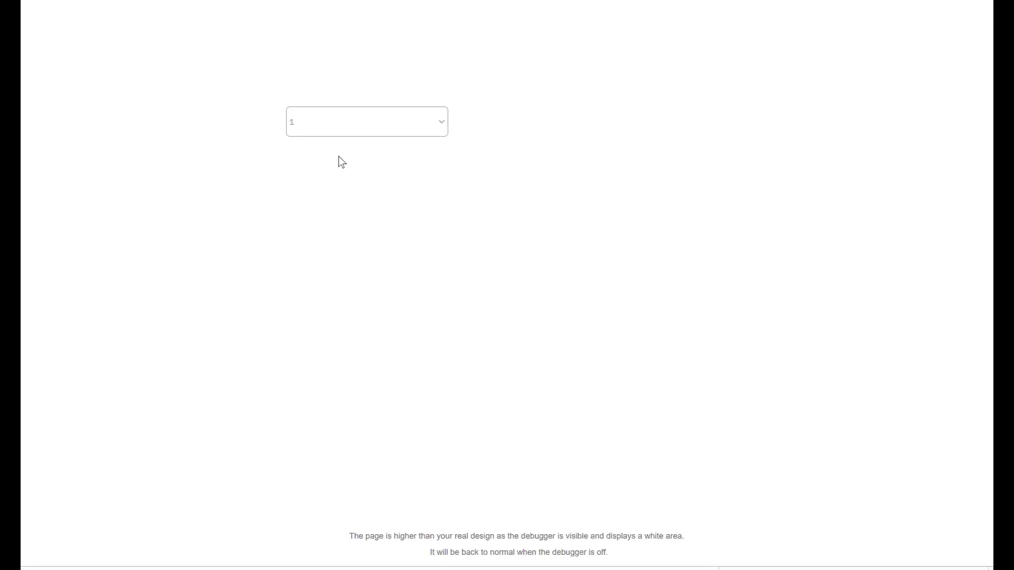
left_click(334, 132)
left_click(324, 239)
left_click(362, 111)
left_click(324, 211)
left_click(327, 122)
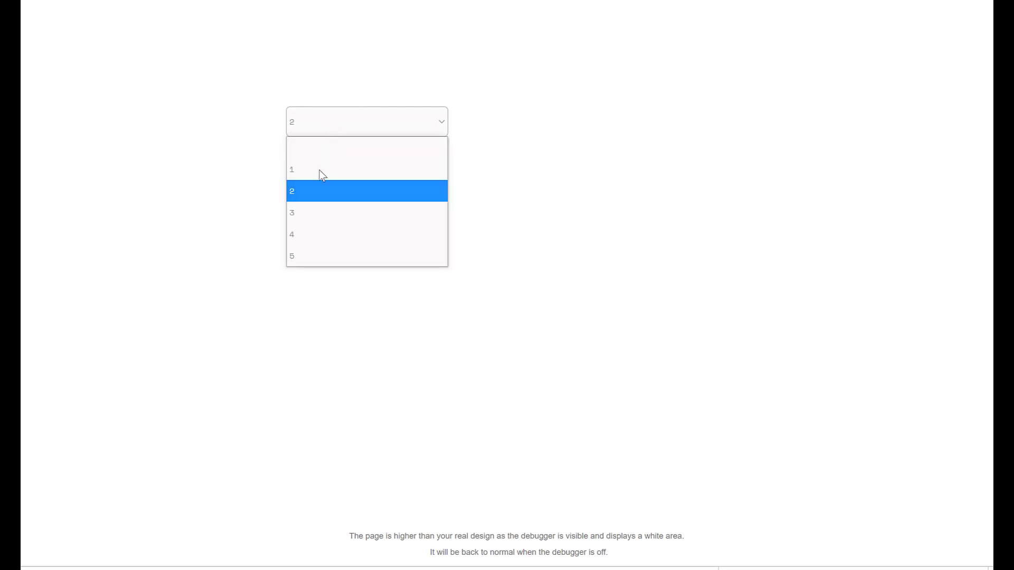
left_click(302, 218)
left_click(323, 127)
left_click(295, 258)
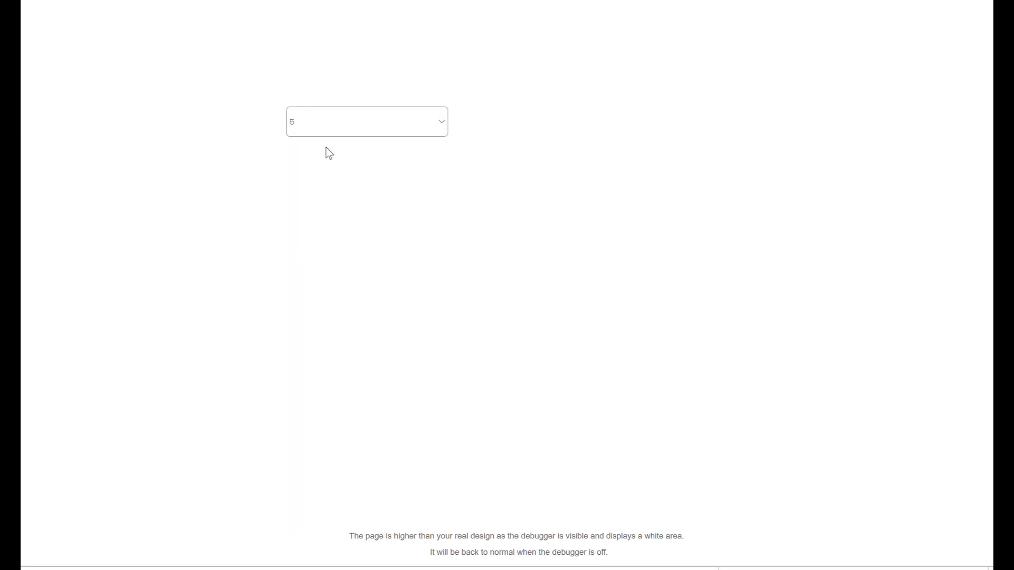
left_click(327, 125)
left_click(335, 176)
left_click(343, 124)
left_click(351, 192)
left_click(351, 125)
left_click(349, 249)
left_click(351, 126)
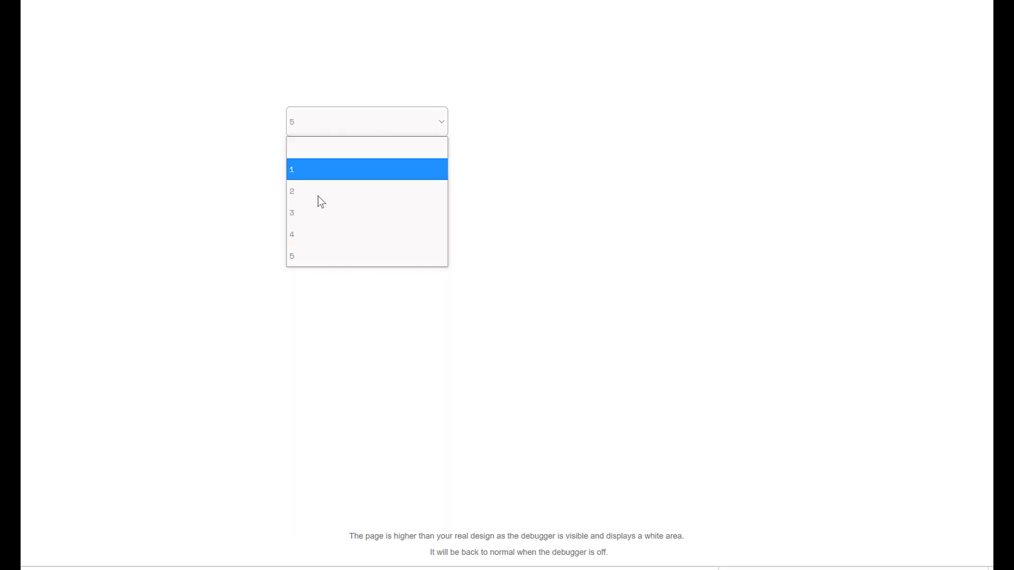
left_click(331, 179)
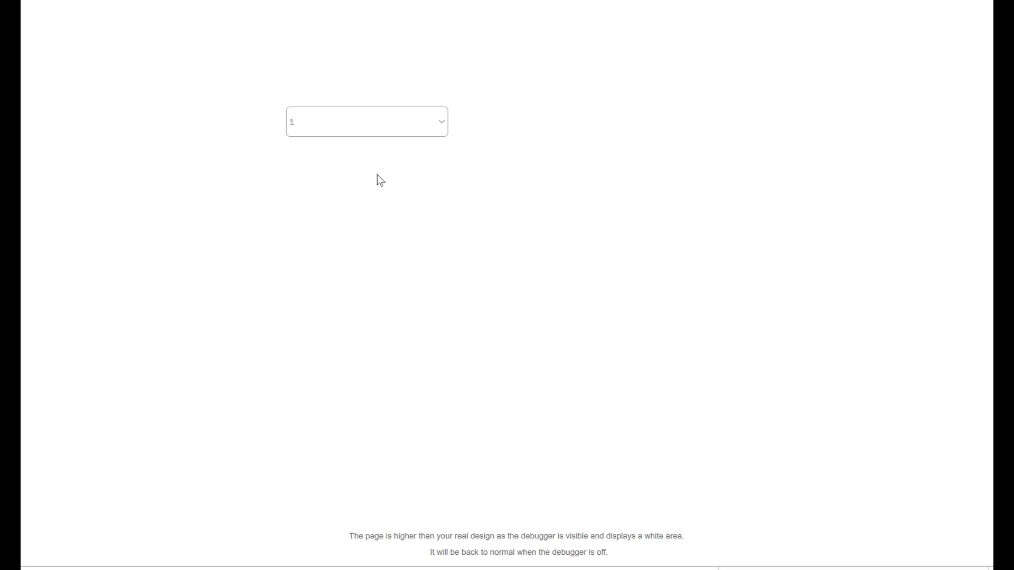
left_click(325, 127)
left_click(306, 196)
- Return to the page editor and set the dropdown's choices style to Dynamic choices
left_click(713, 1)
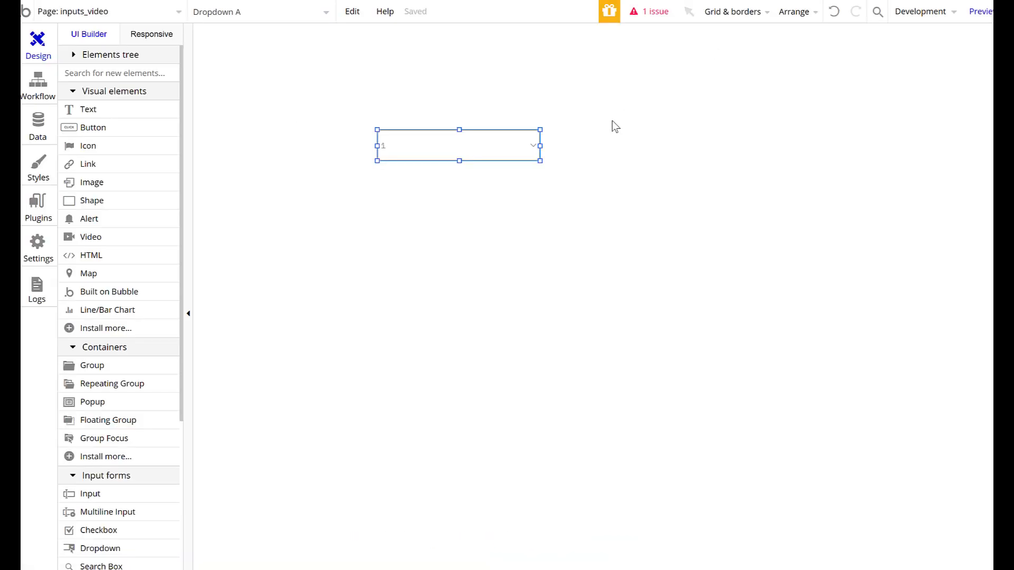
left_click(372, 221)
left_click(478, 143)
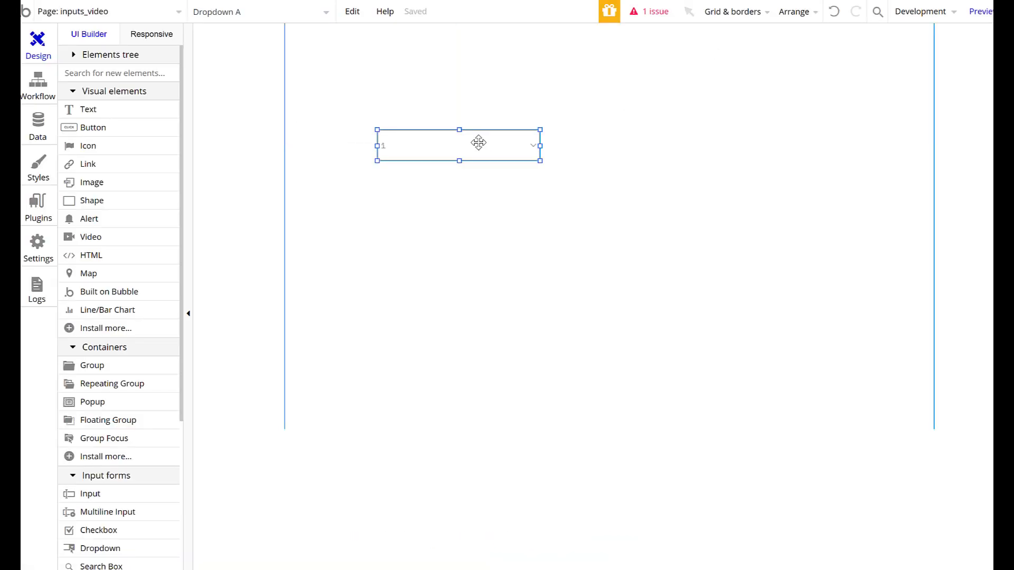
double_click(525, 144)
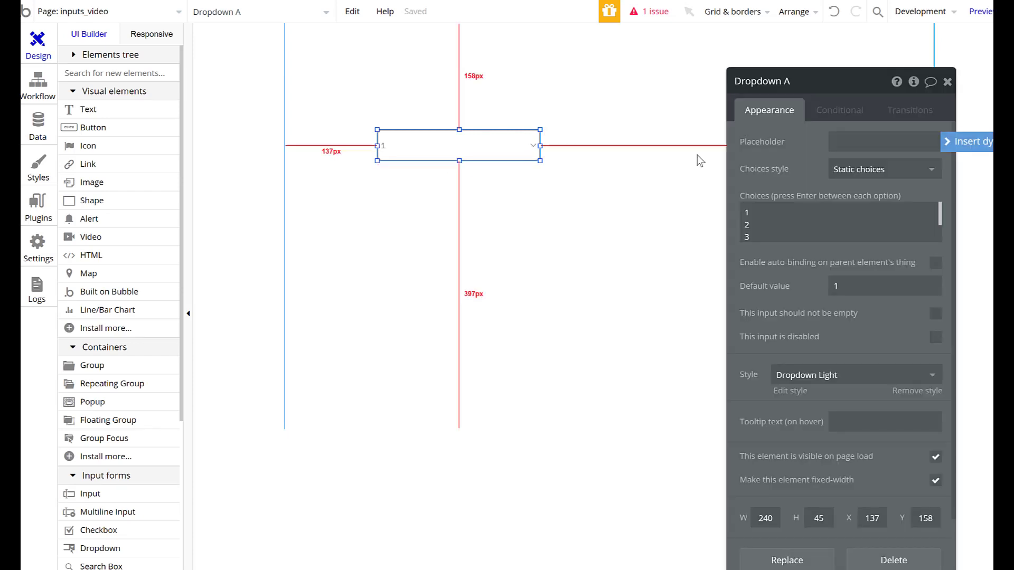
left_click(854, 169)
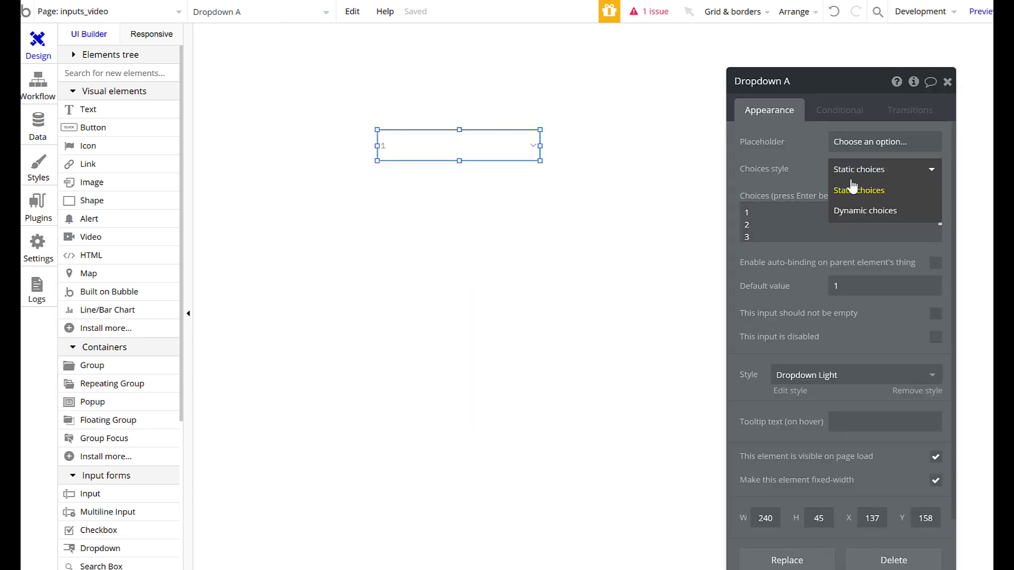
left_click(866, 211)
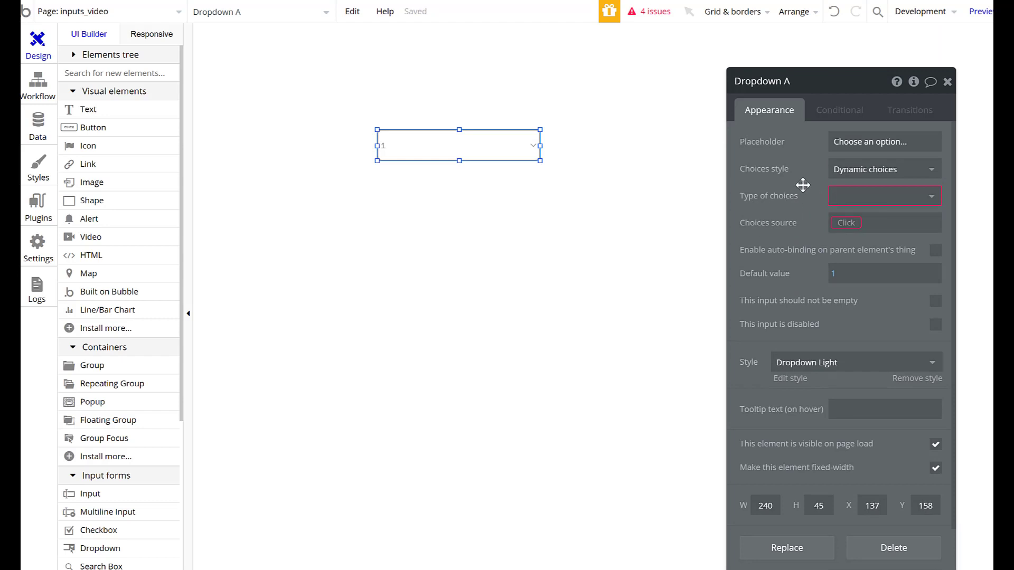
- Examine which data types can be used for the dropdown's dynamic choices
left_click(863, 198)
scroll(892, 370, "down", 3)
scroll(886, 404, "up", 1)
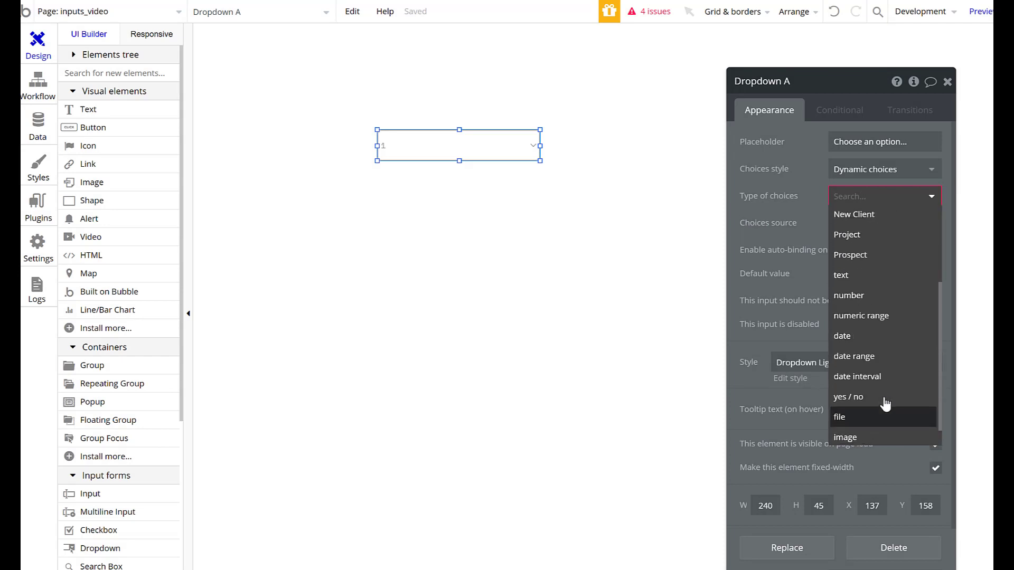
scroll(886, 404, "up", 3)
left_click(804, 197)
left_click(948, 81)
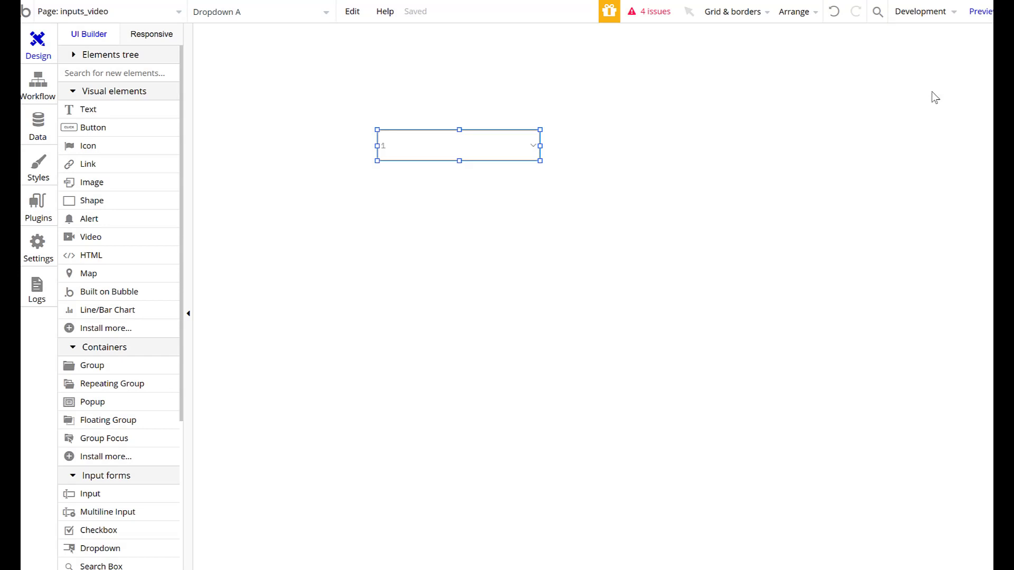
- Add an input about 250 by 45 px below the dropdown and a button about 150 by 45 px beside it
scroll(164, 277, "down", 5)
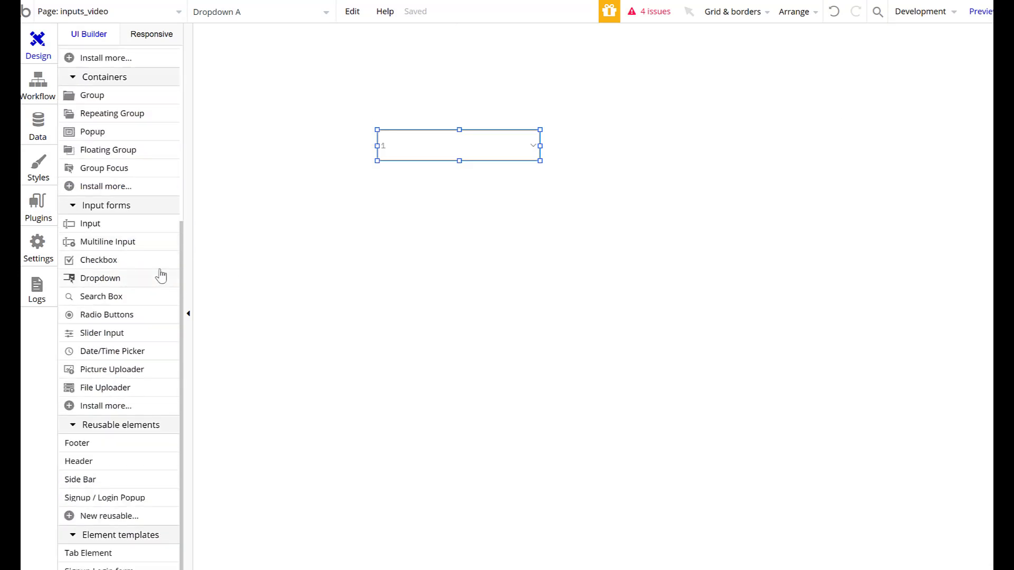
left_click_drag(122, 234, 409, 260)
scroll(170, 262, "up", 5)
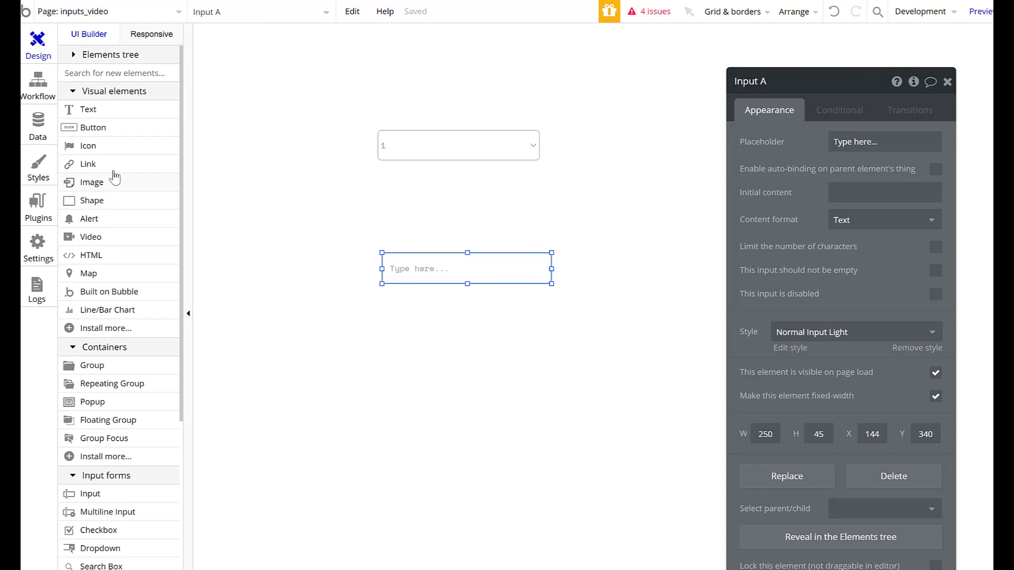
left_click_drag(113, 128, 613, 270)
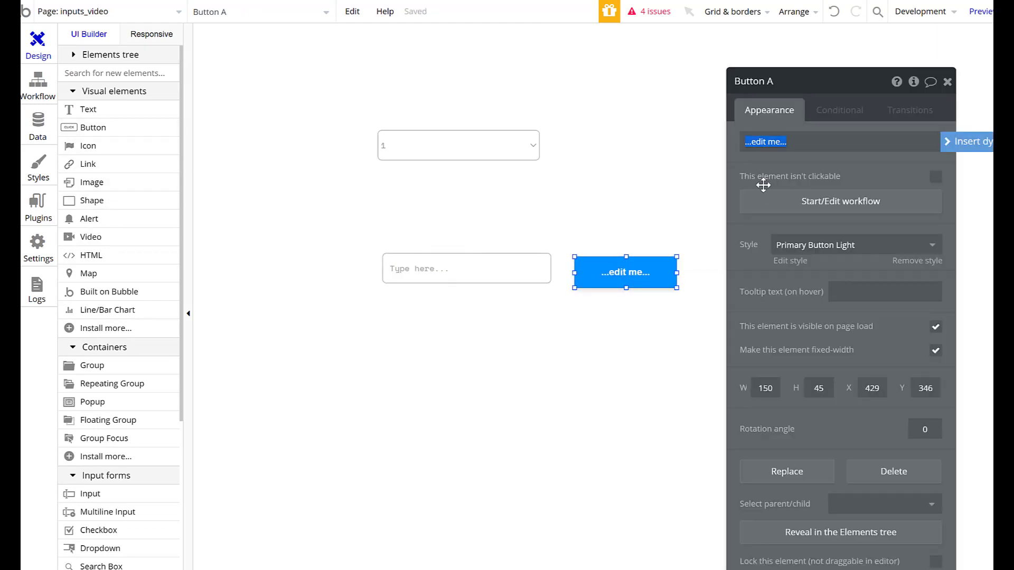
- Label the new button "Save Drop down inputs"
type("Dropdown inputs")
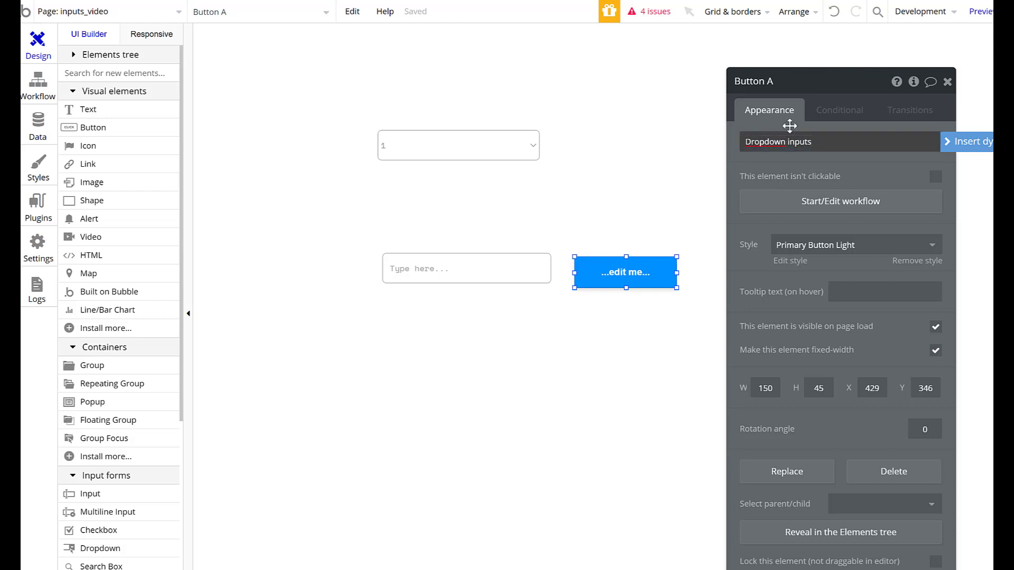
left_click(766, 141)
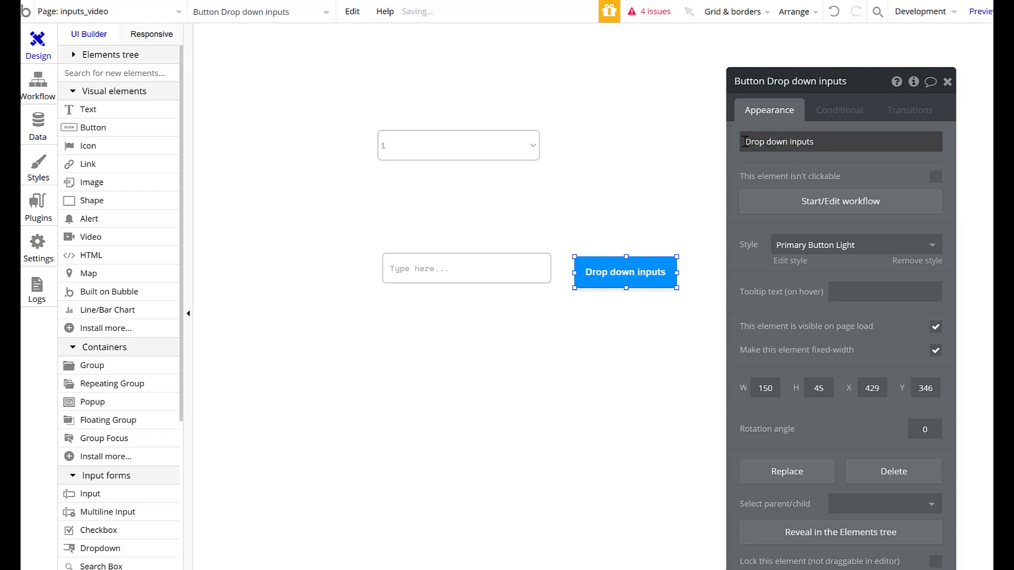
triple_click(746, 141)
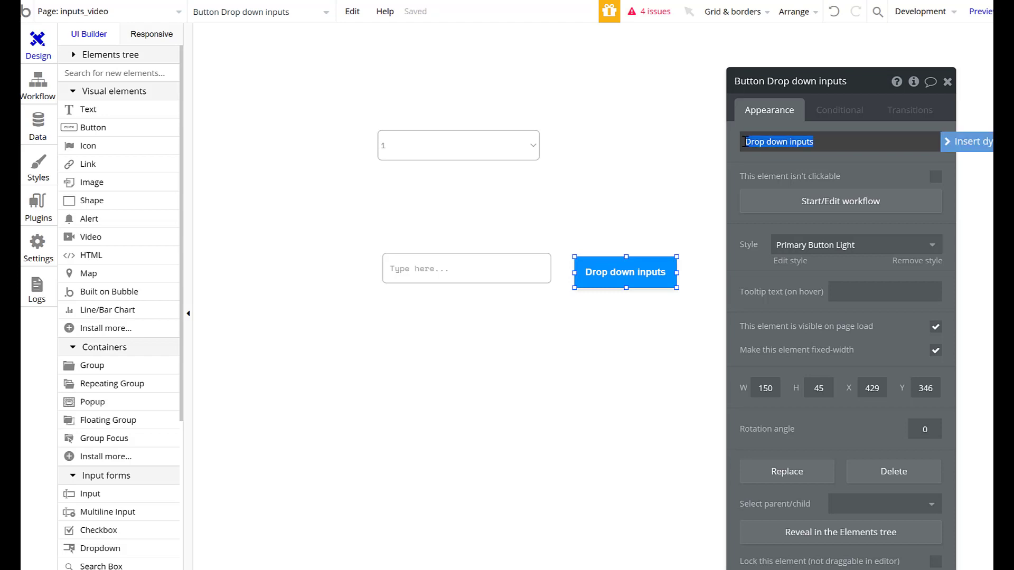
key("Escape")
left_click(783, 146)
key("Left")
type("Save")
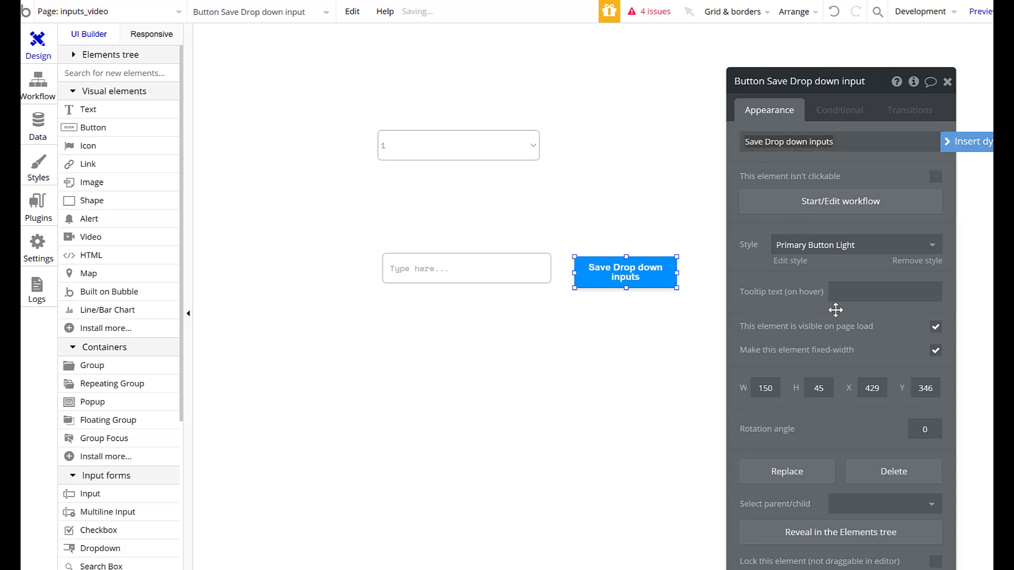
left_click(948, 81)
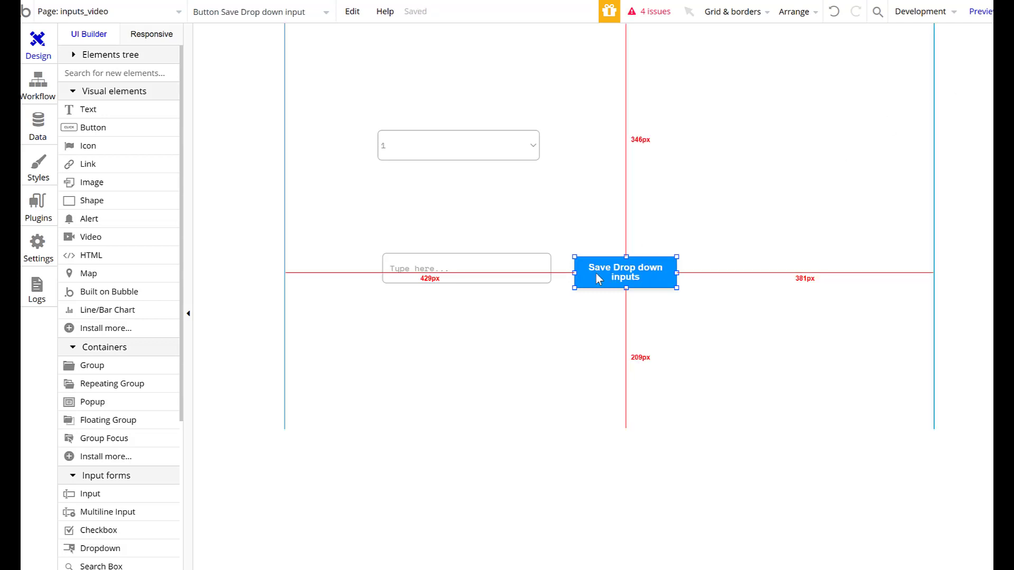
- Move the input level with the button at X 142, Y 346, and the dropdown to X 142, Y 189
left_click(544, 332)
left_click_drag(496, 276, 494, 280)
mouse_move(473, 150)
left_mouse_down()
mouse_move(491, 157)
mouse_move(475, 170)
left_mouse_up()
left_click(491, 200)
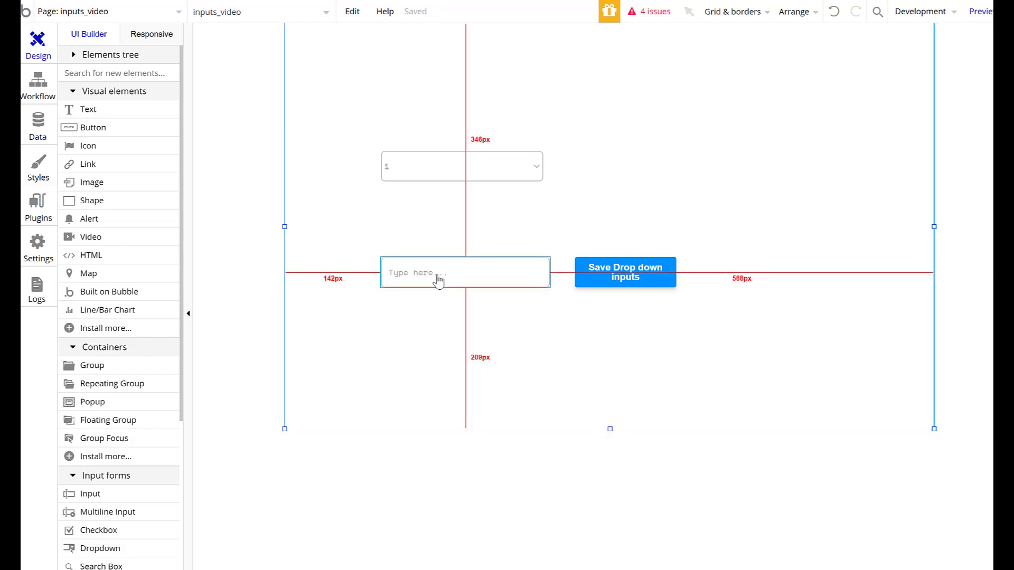
- Start a workflow for the "Save Drop down inputs" button and add a Create a new thing action to it
double_click(502, 170)
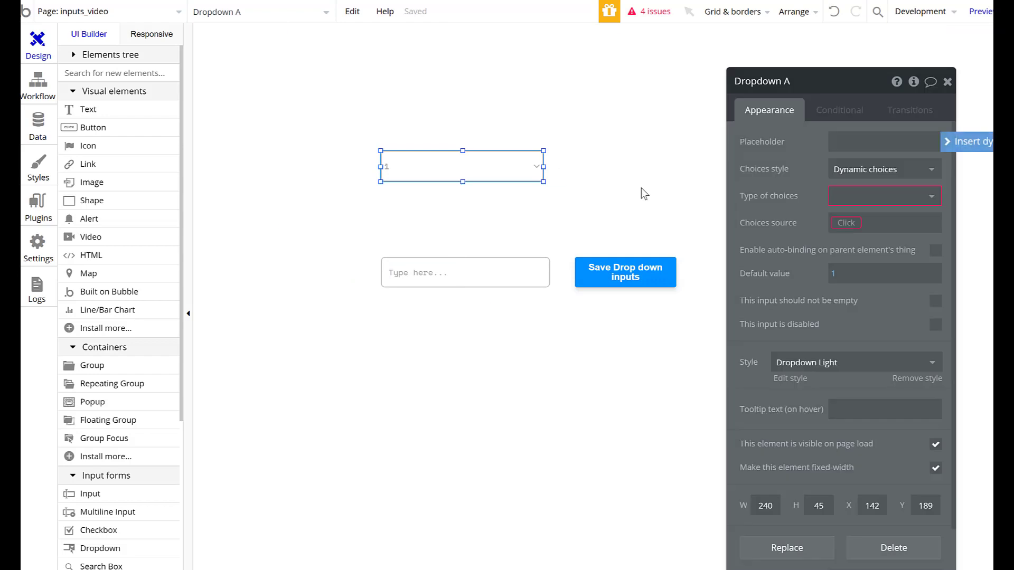
left_click(653, 119)
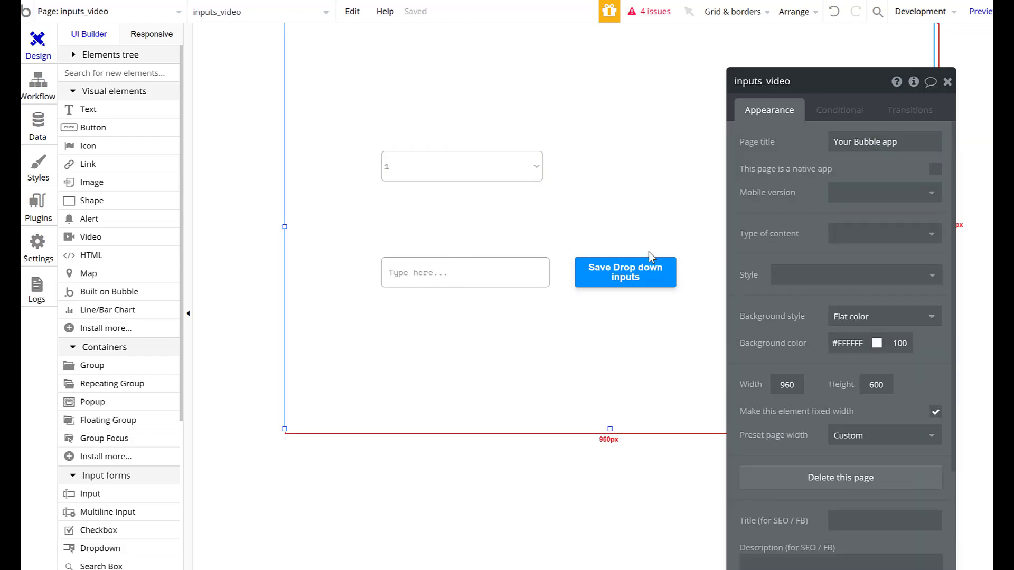
left_click(648, 264)
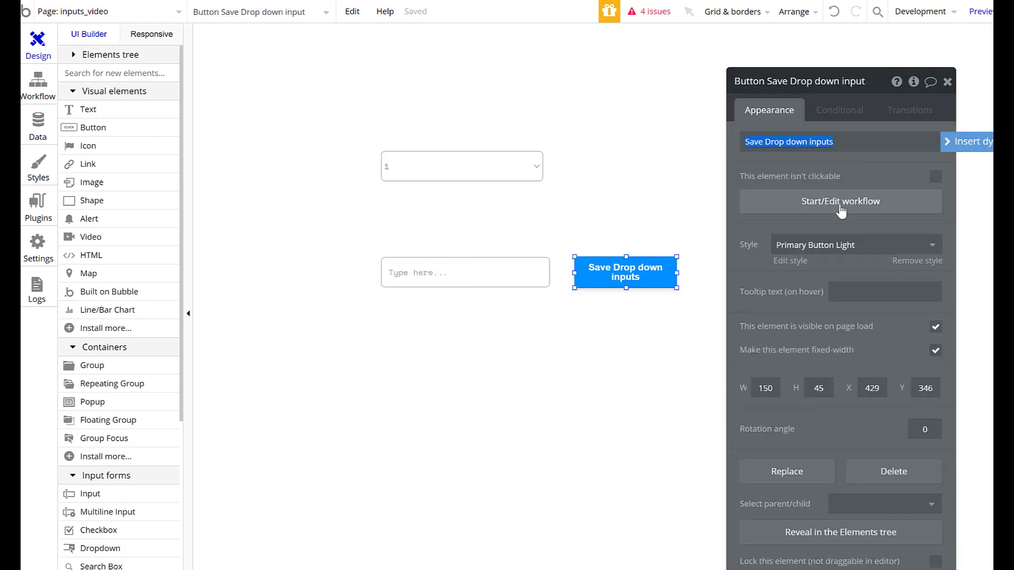
left_click(841, 203)
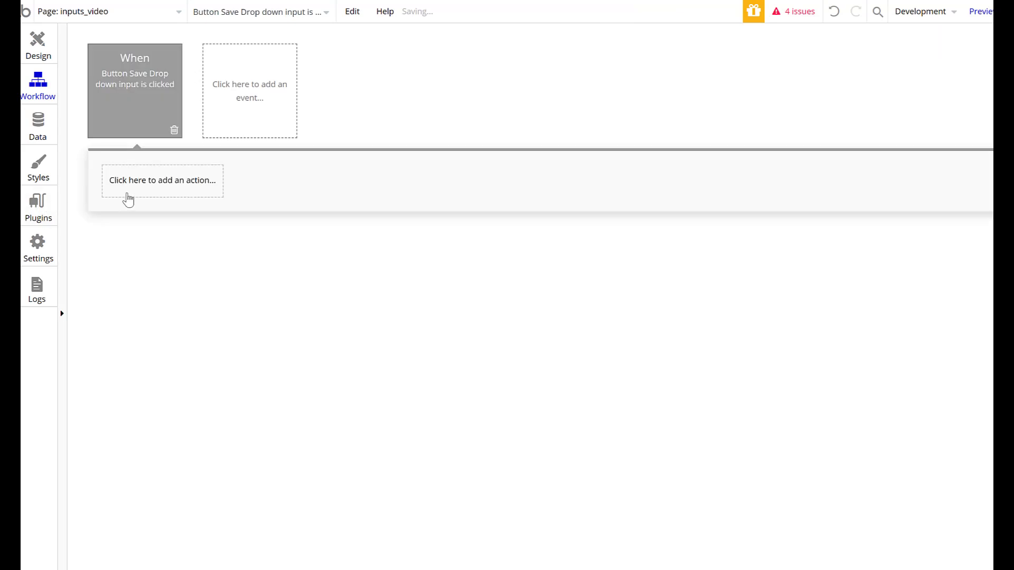
left_click(142, 188)
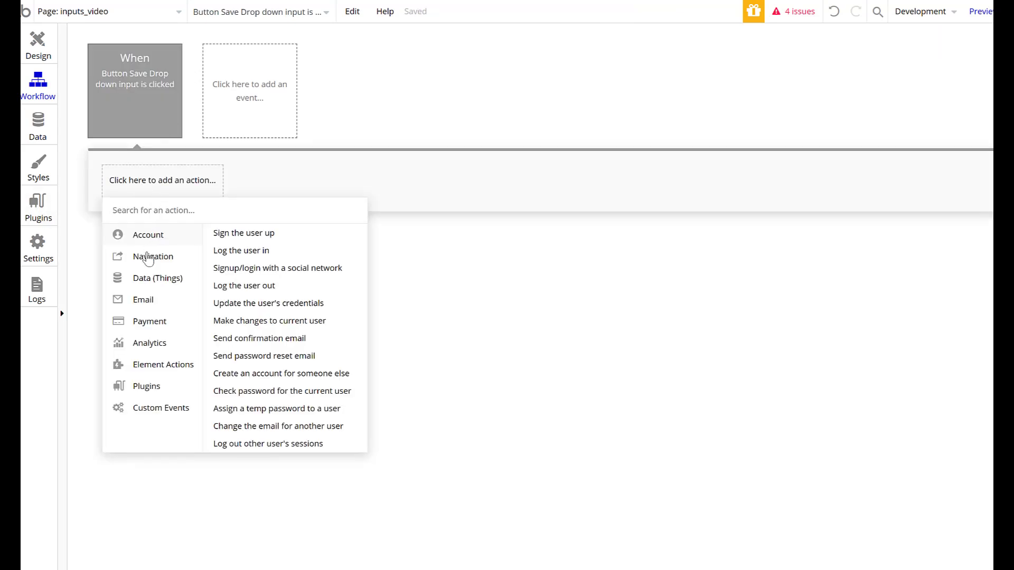
mouse_move(141, 278)
left_click(255, 234)
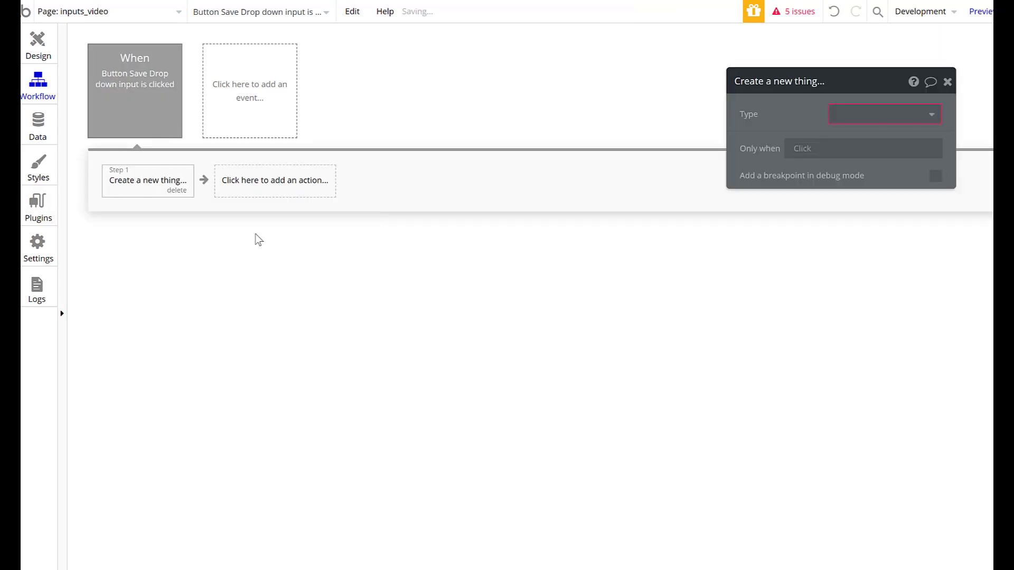
- Create a new data type named "Dropdown list option" as the type of thing the action creates
left_click(882, 117)
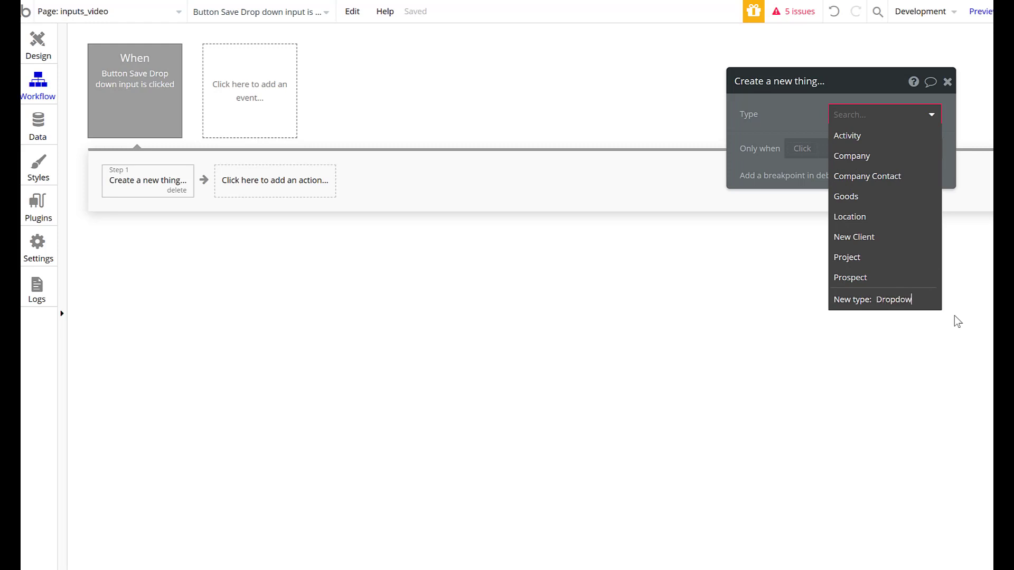
type("Dropdown list option")
key("Return")
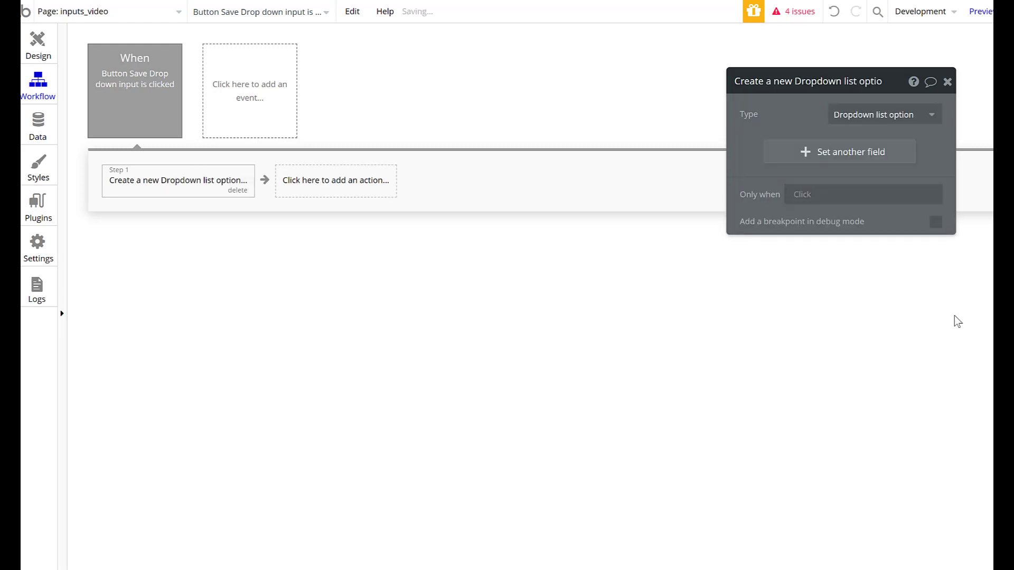
- Add a field to set in the action by creating a new text field called "Name"
left_click(804, 156)
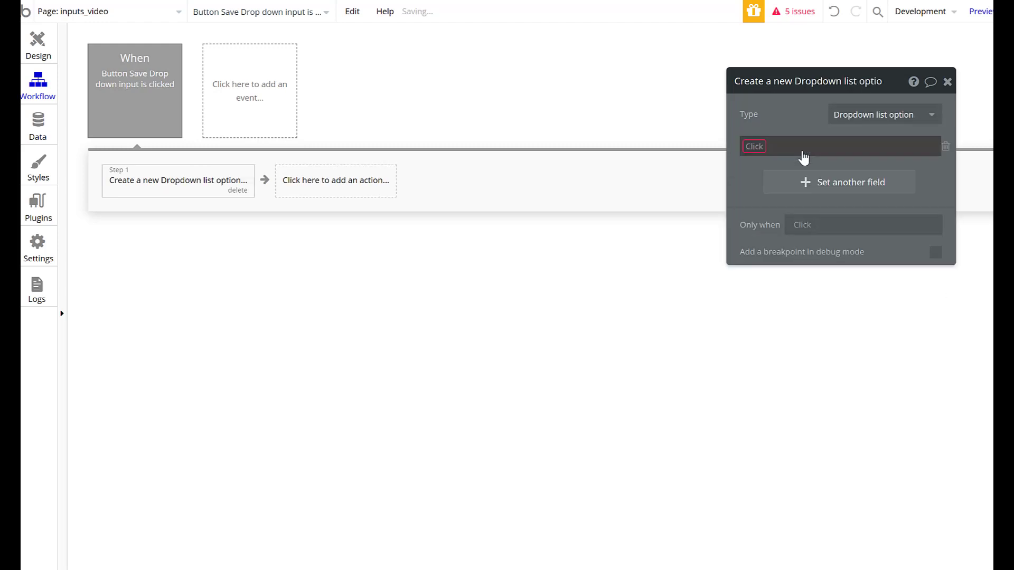
left_click(752, 153)
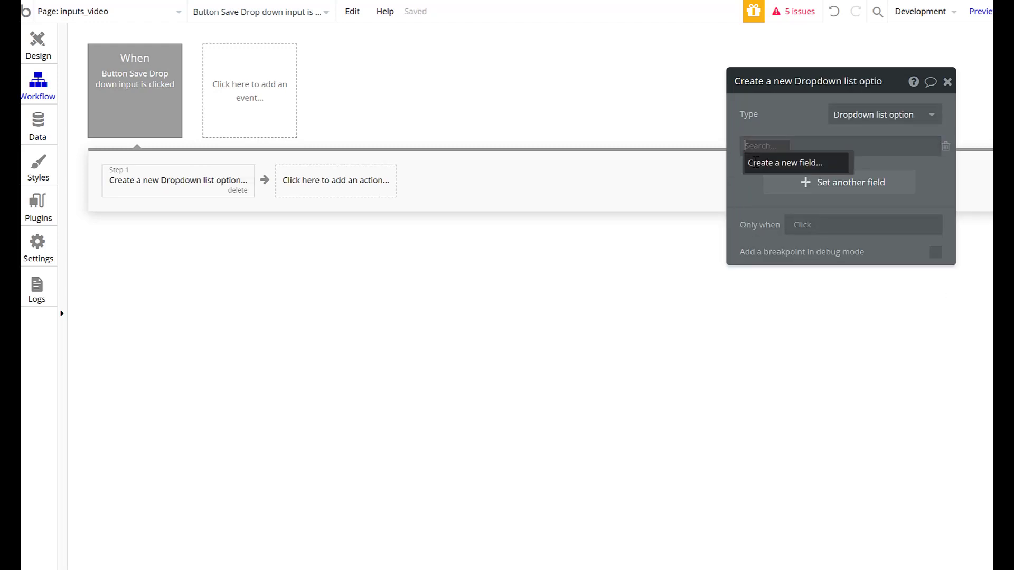
left_click(756, 163)
type("Name")
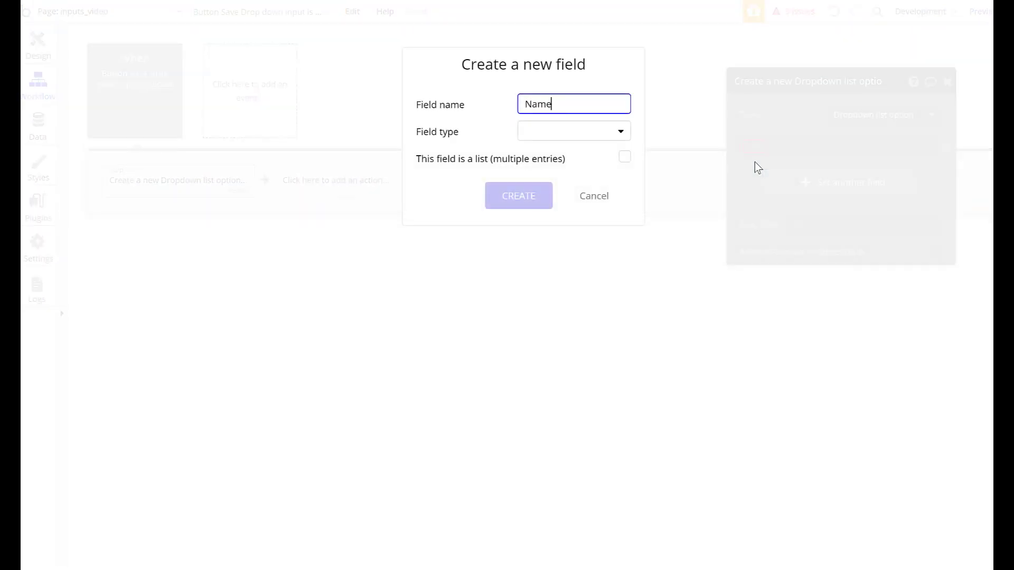
left_click(621, 139)
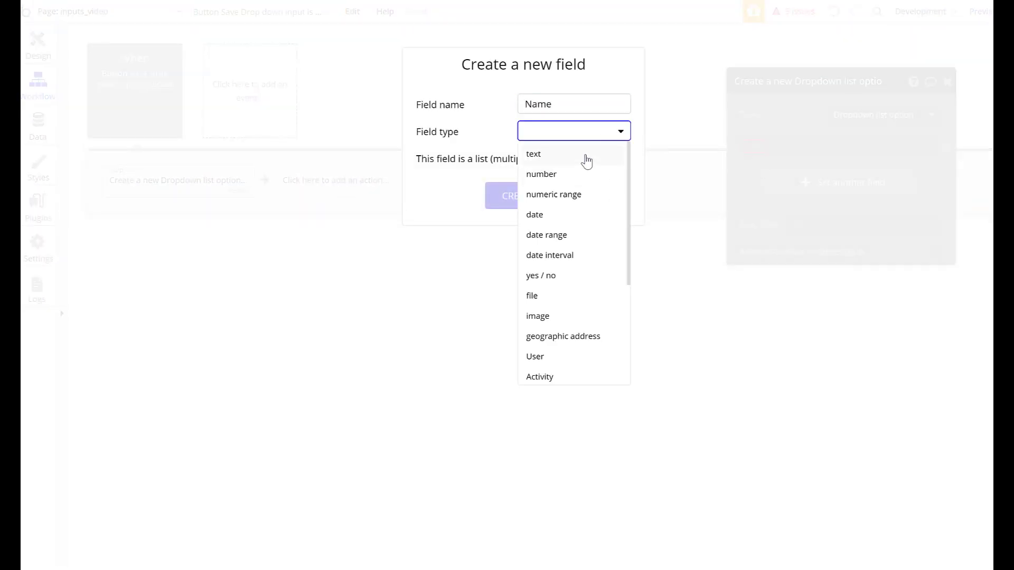
left_click(584, 155)
left_click(526, 198)
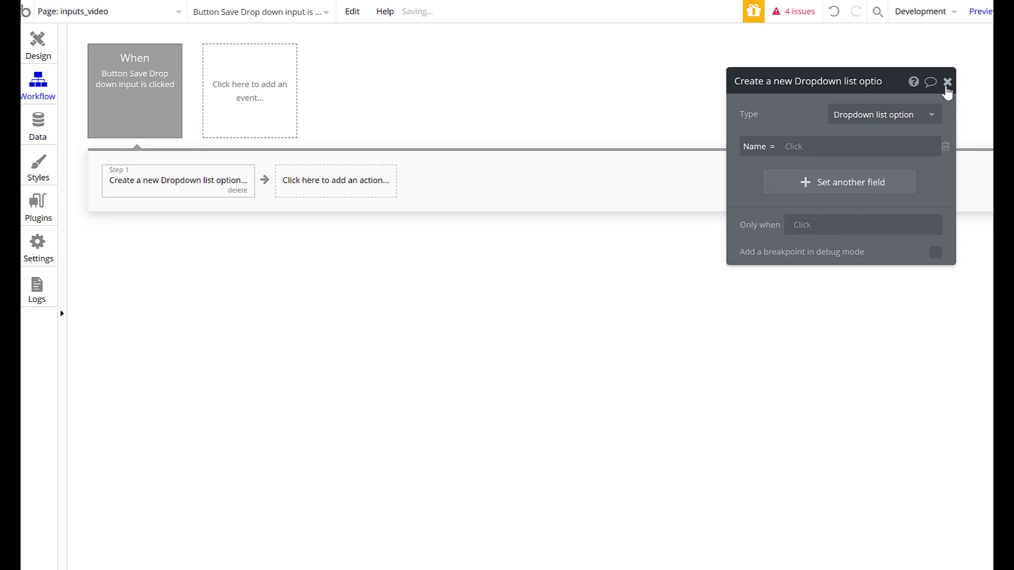
- Set the action's Name field to Input A's value
left_click(795, 147)
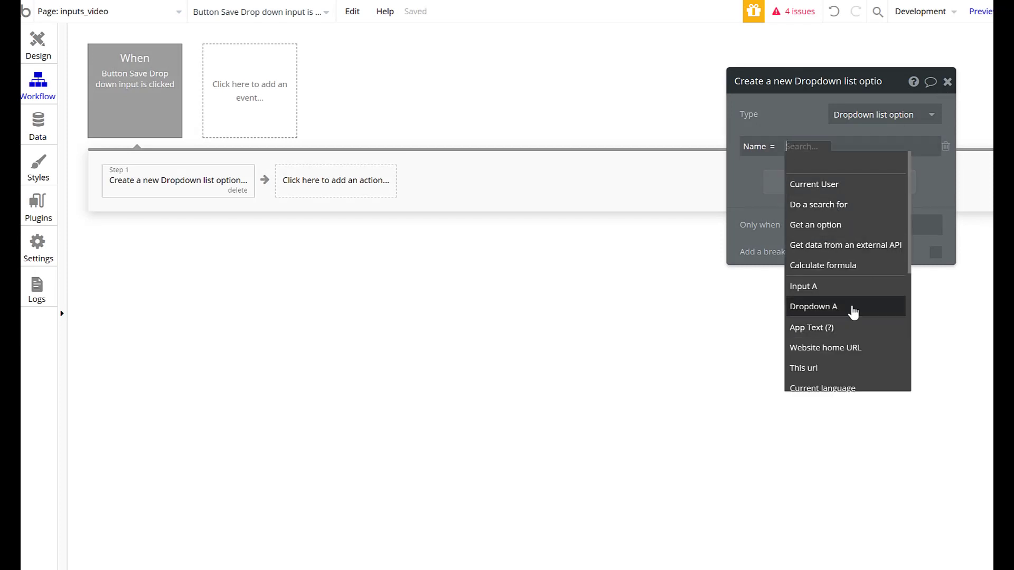
left_click(852, 287)
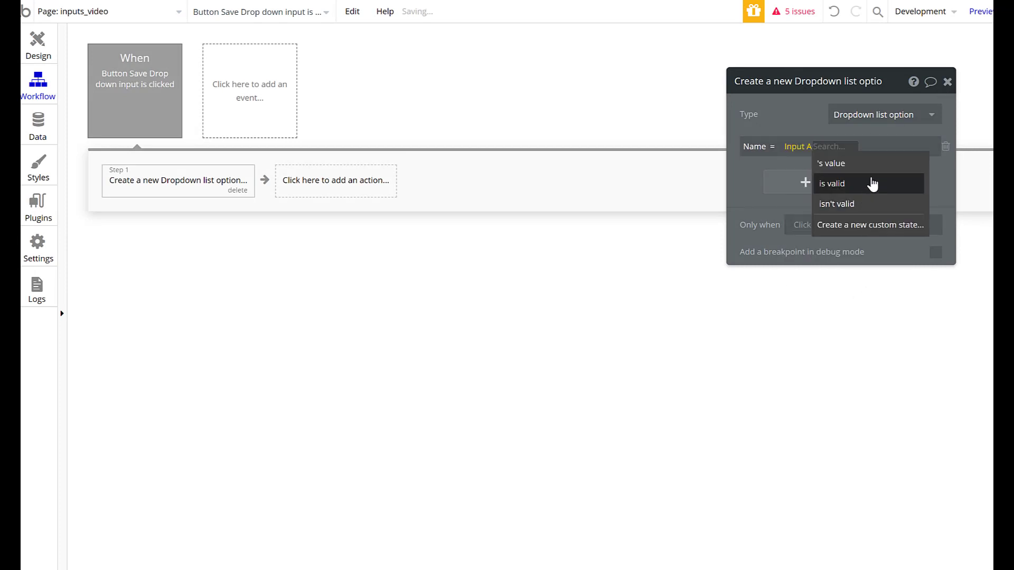
left_click(856, 163)
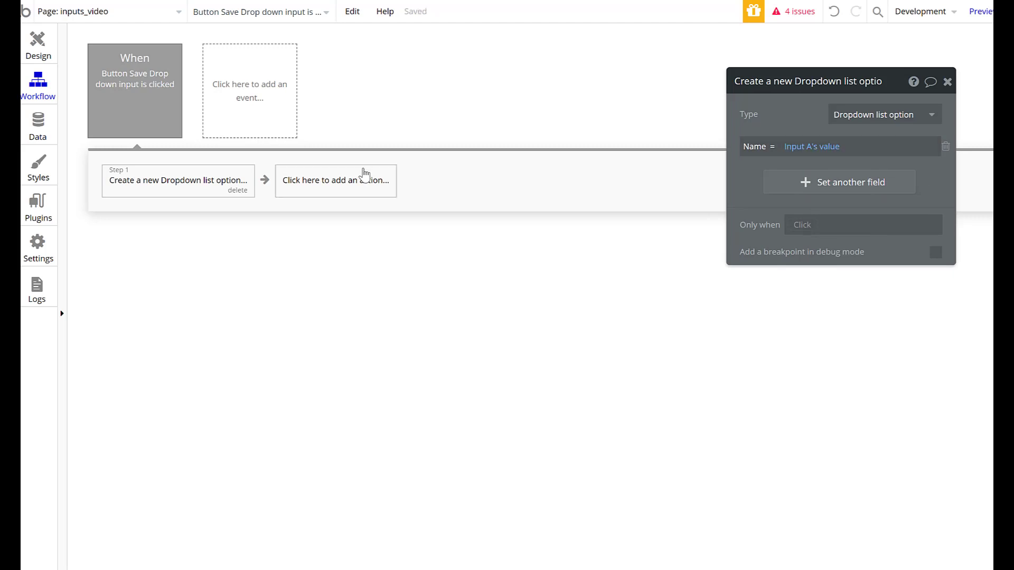
- Add a second workflow action that resets the relevant inputs, and close its settings
left_click(366, 178)
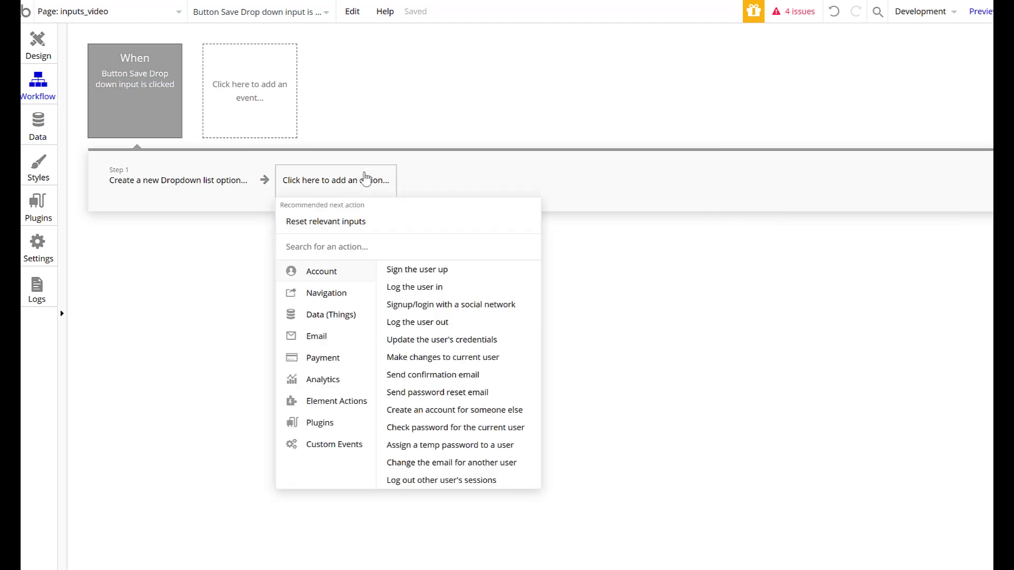
left_click(359, 222)
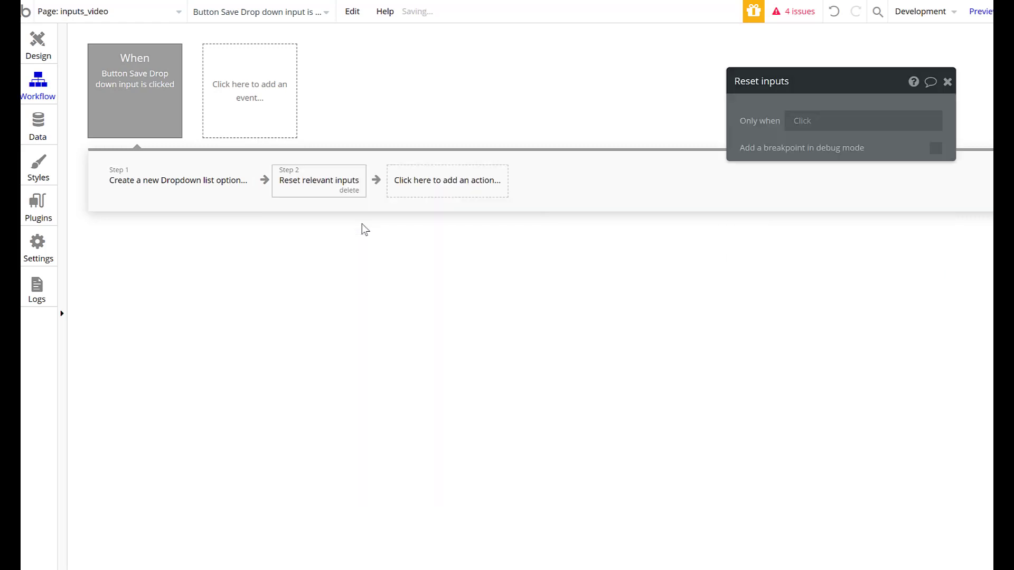
left_click(948, 82)
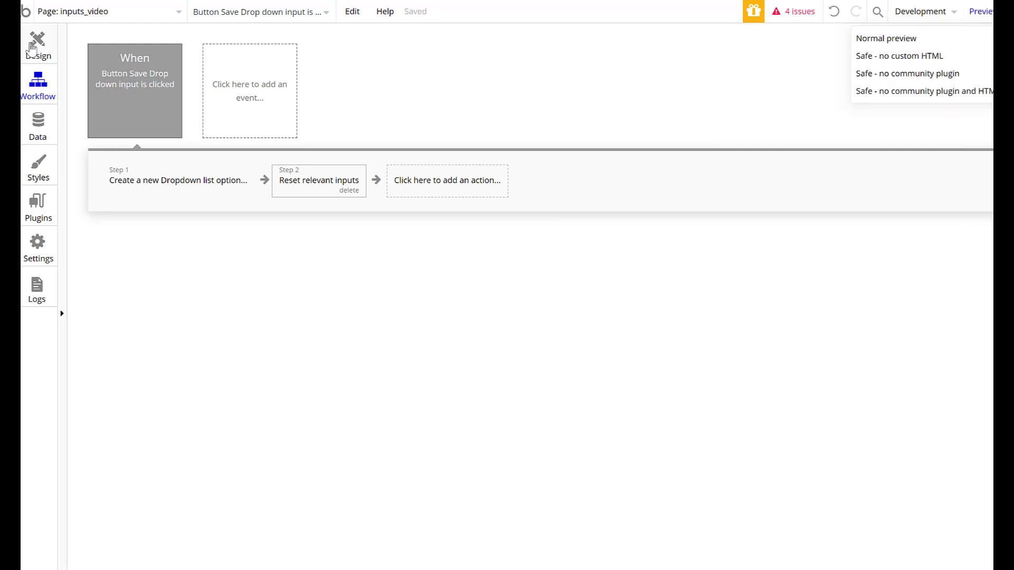
- Preview the page from the design view and save "testing 1" as a dropdown option through the input and button
left_click(38, 43)
left_click(498, 365)
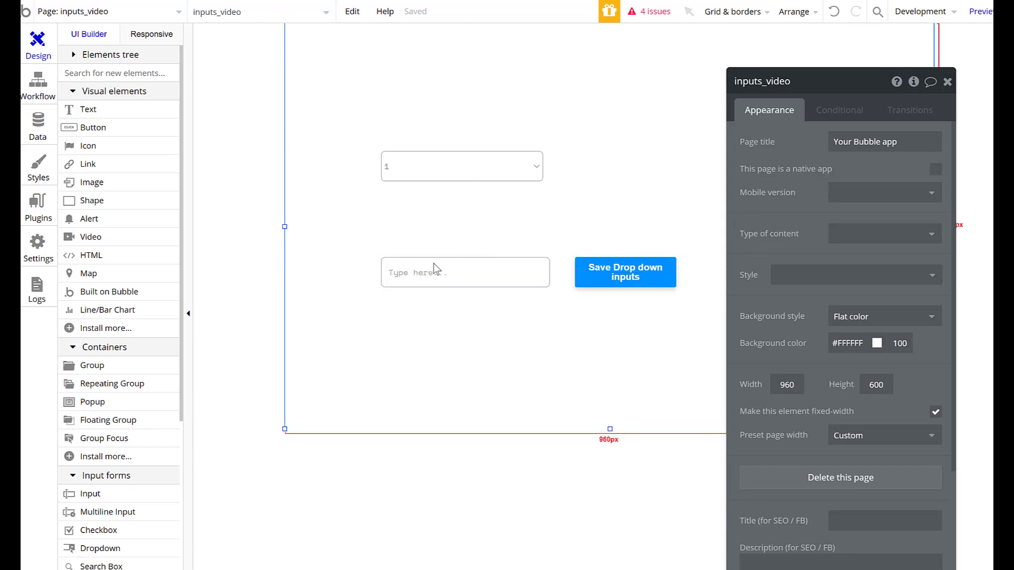
left_click(988, 8)
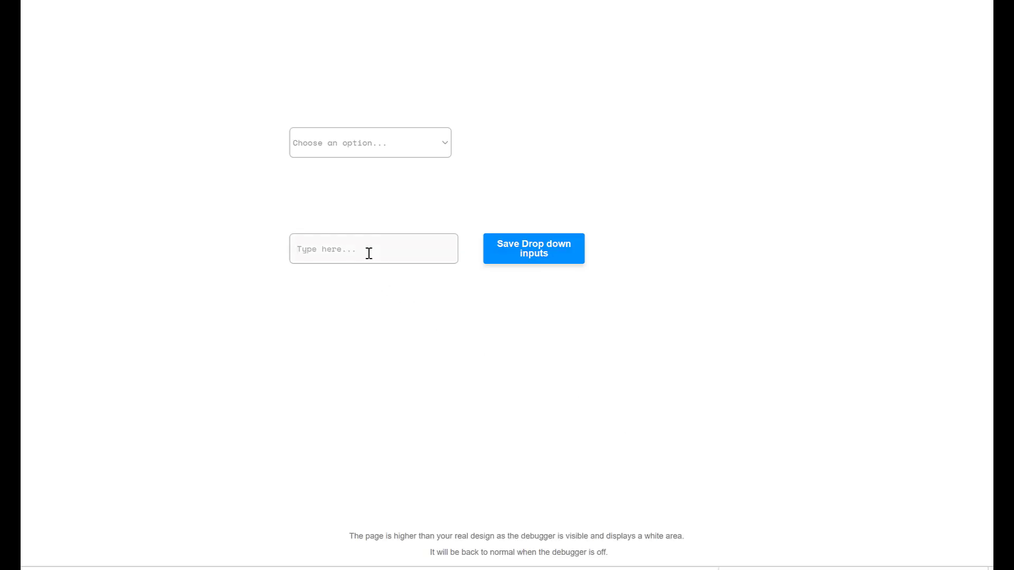
type("testing 1")
left_click(534, 256)
- Return to the editor and check the Dropdown list option type's fields and its saved entries in the app data
key("ctrl+shift+Tab")
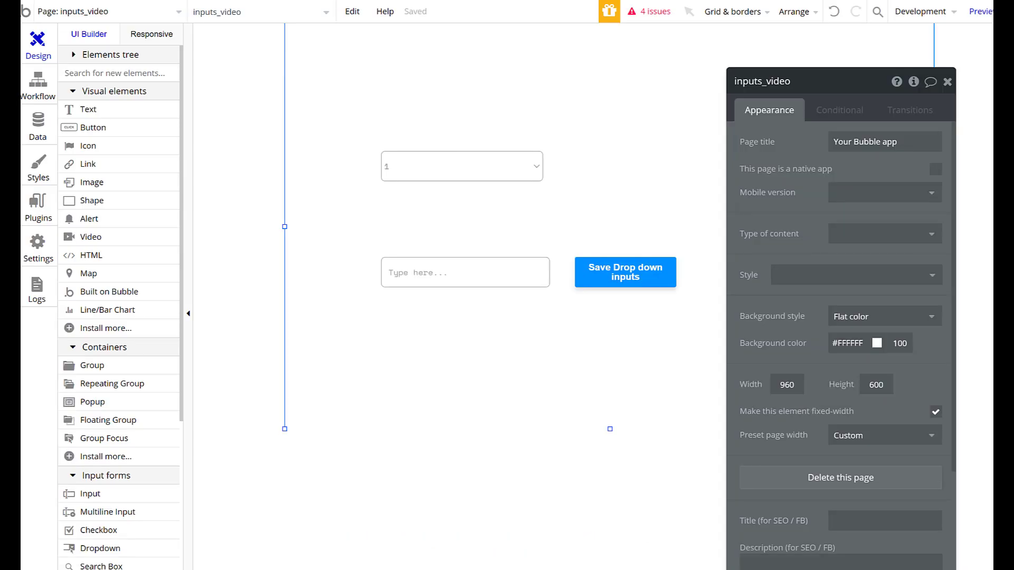
left_click(33, 138)
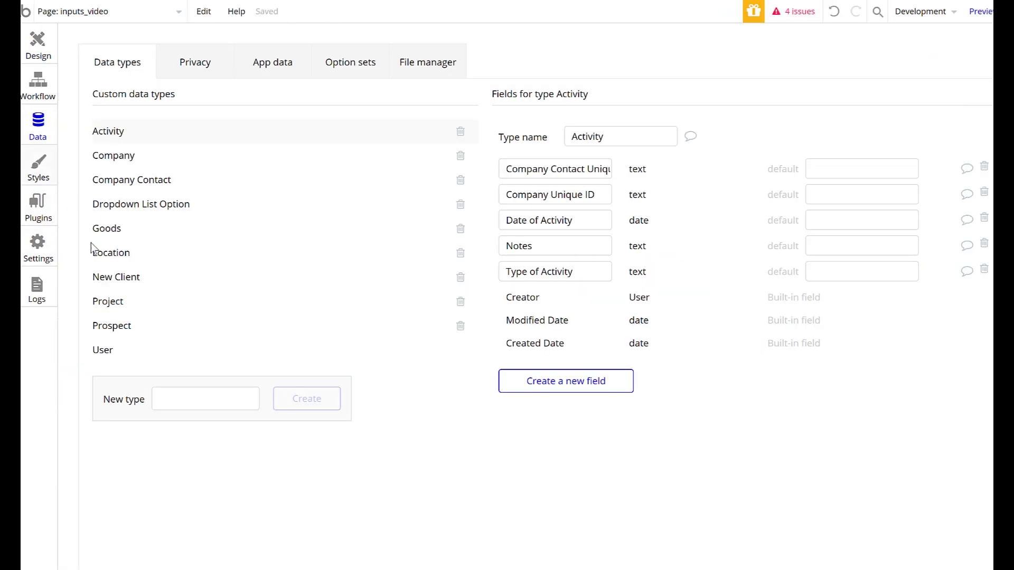
left_click(116, 212)
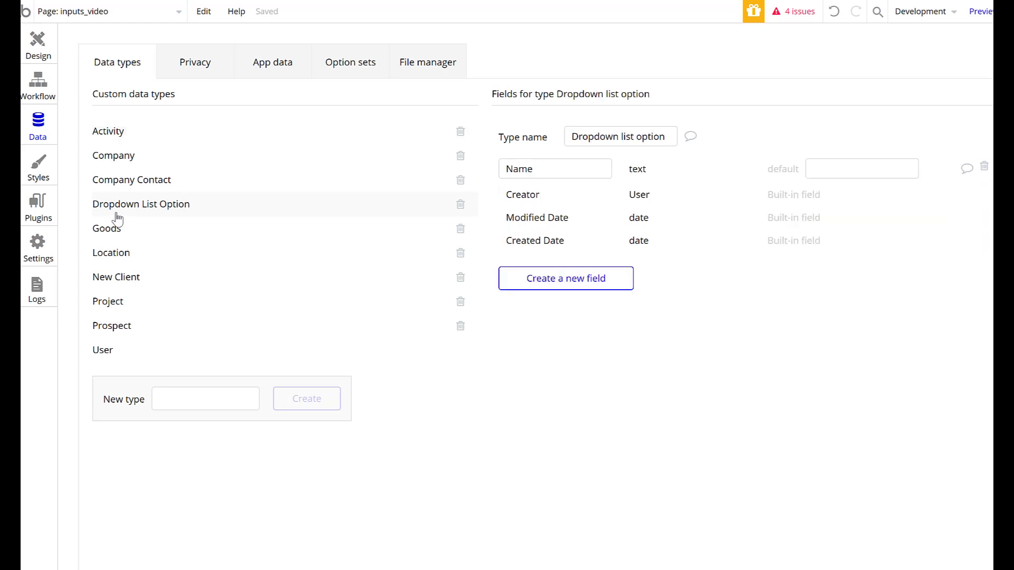
left_click(272, 63)
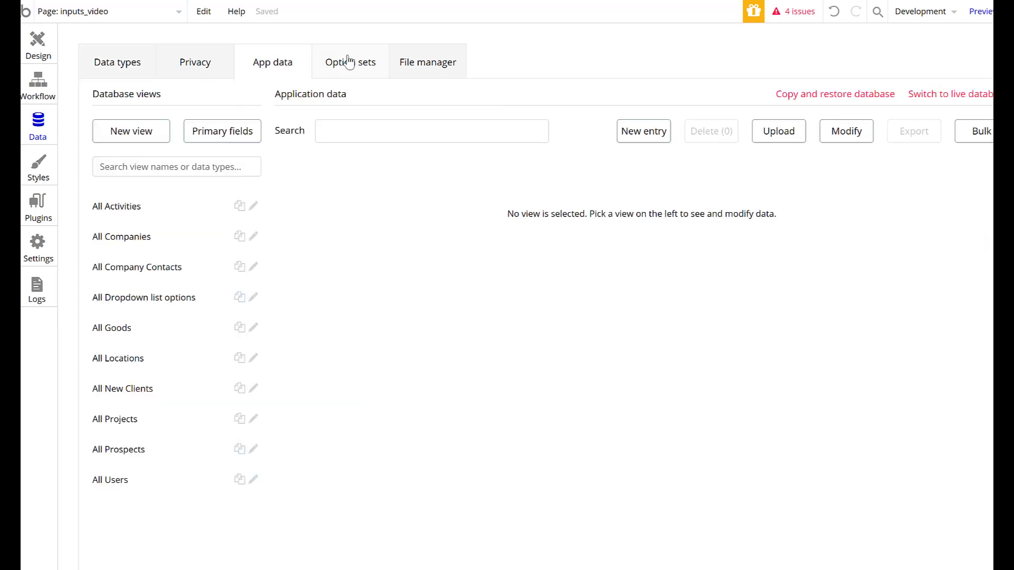
left_click(346, 62)
left_click(288, 64)
left_click(142, 300)
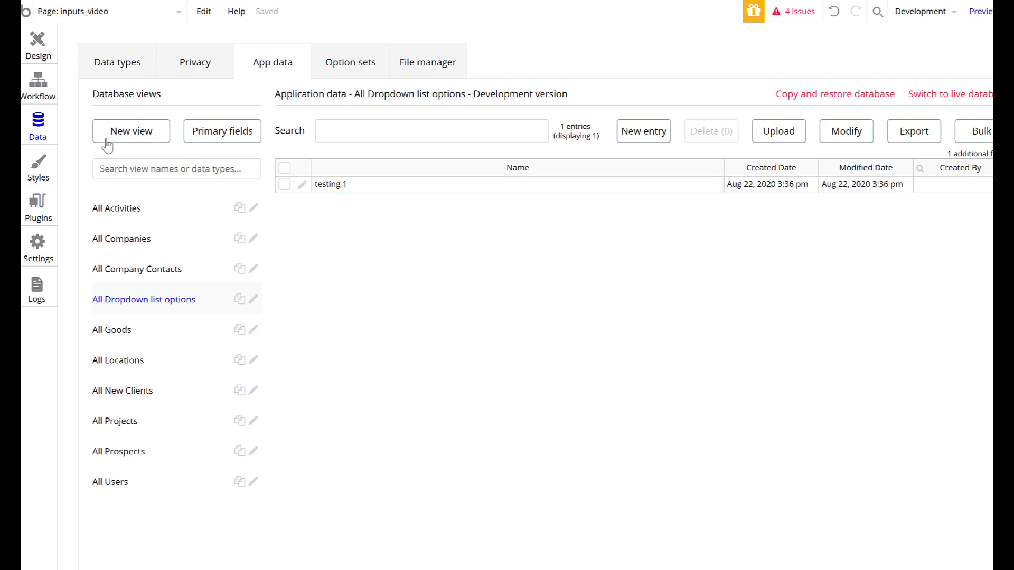
- Open Dropdown A's properties in the page design and look through the available types of choices
left_click(45, 55)
left_click(502, 164)
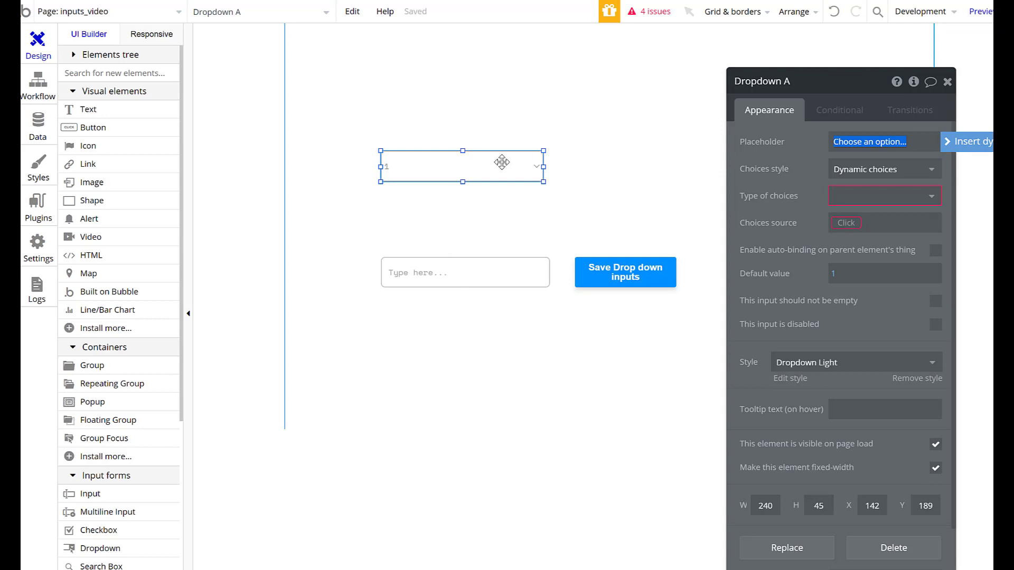
left_click(881, 200)
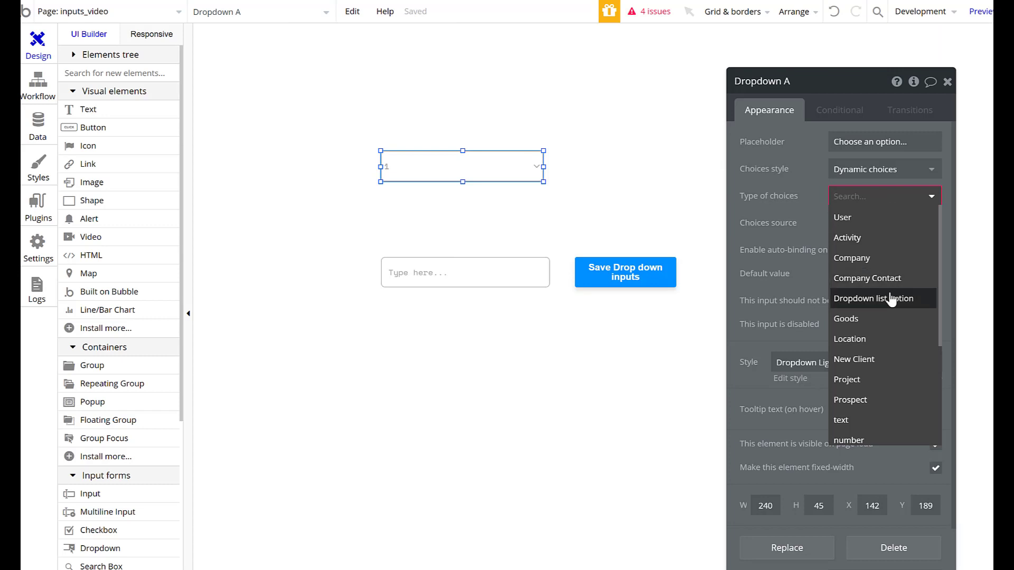
left_click(767, 218)
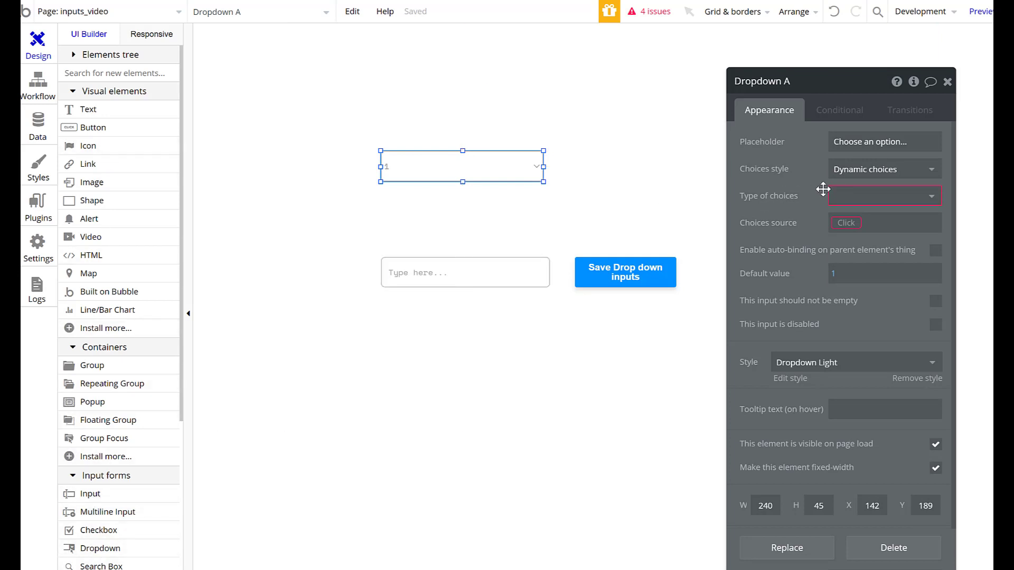
- Switch Dropdown A to static choices to review its choice list, and return it to dynamic choices
left_click(883, 174)
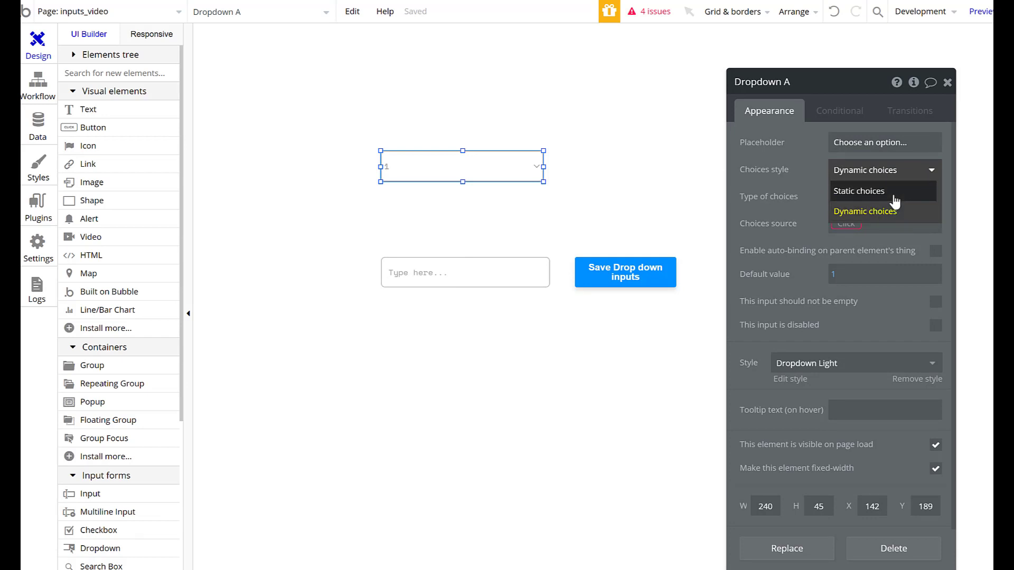
left_click(894, 194)
scroll(792, 223, "down", 2)
scroll(793, 223, "up", 2)
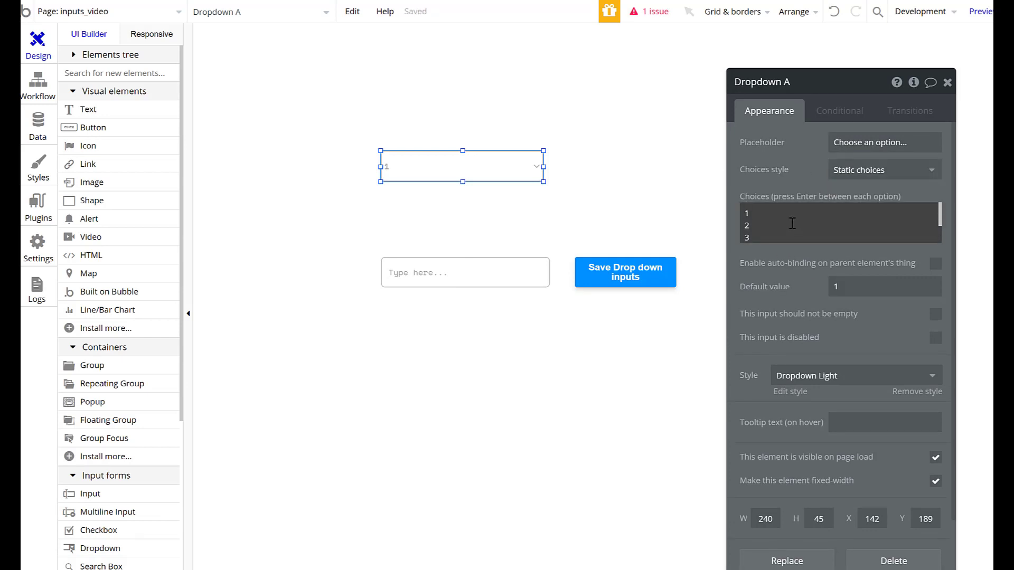
left_click(903, 186)
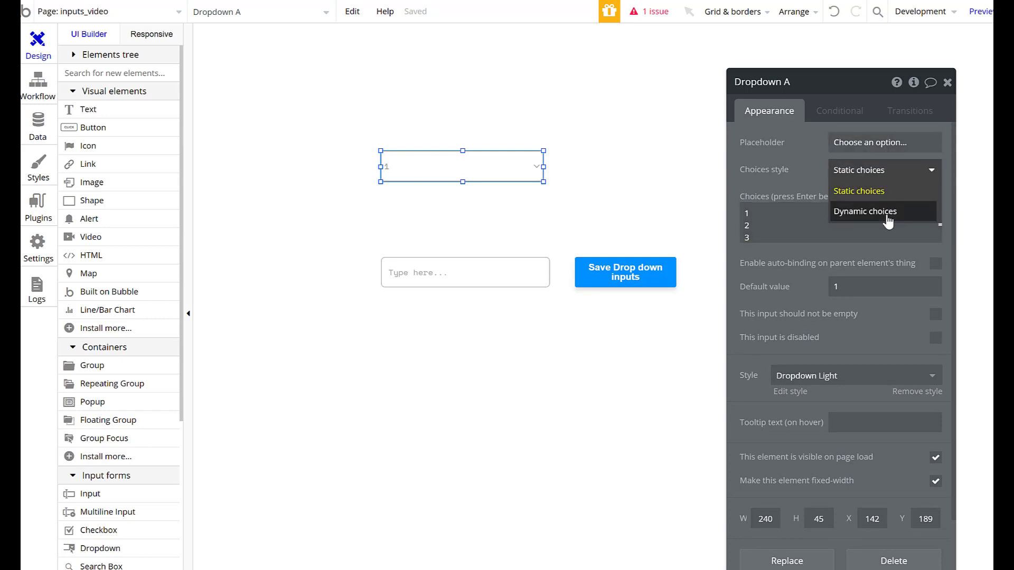
left_click(888, 213)
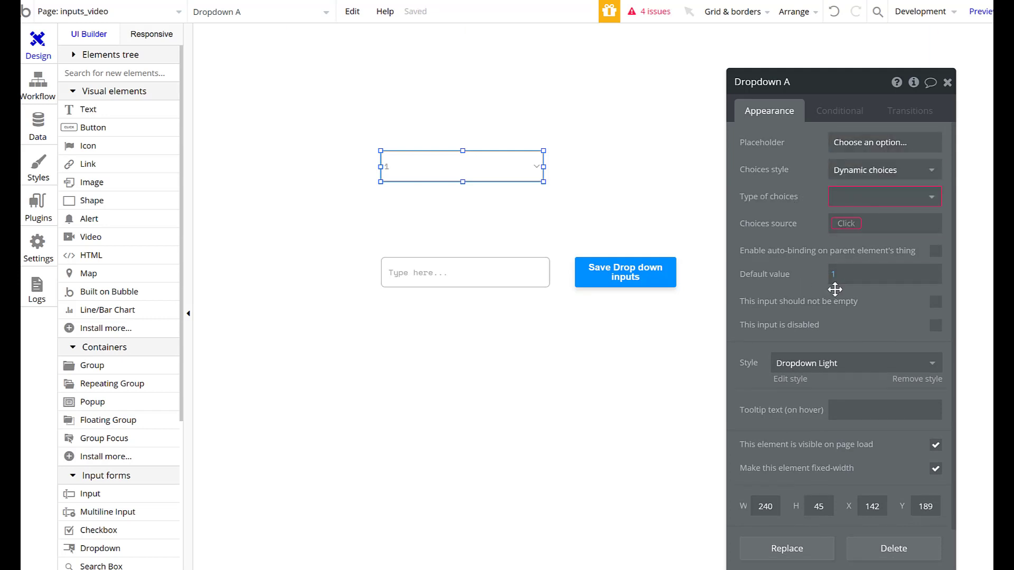
- Set Dropdown A's type of choices to Dropdown list option
left_click(901, 195)
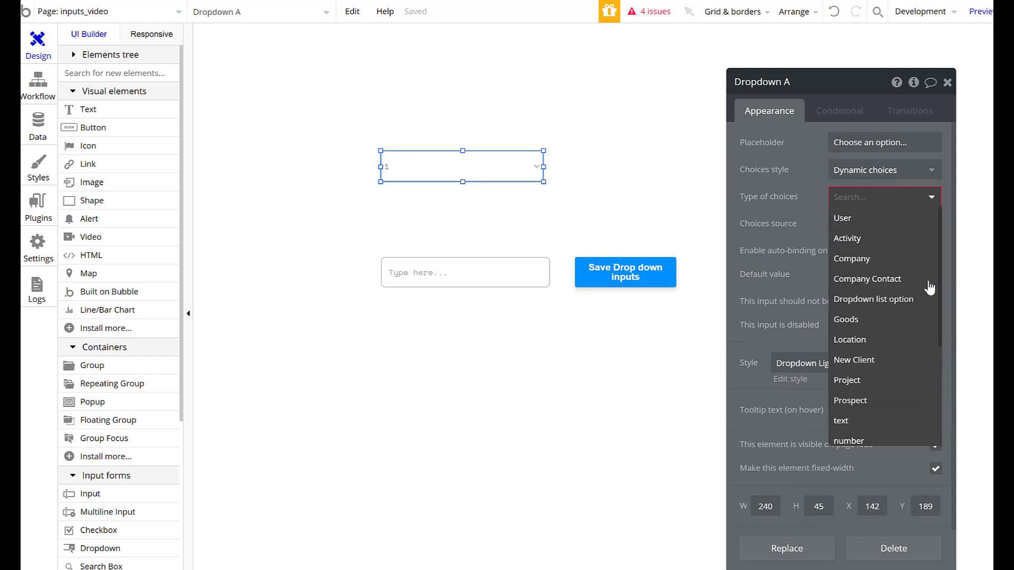
left_click(903, 299)
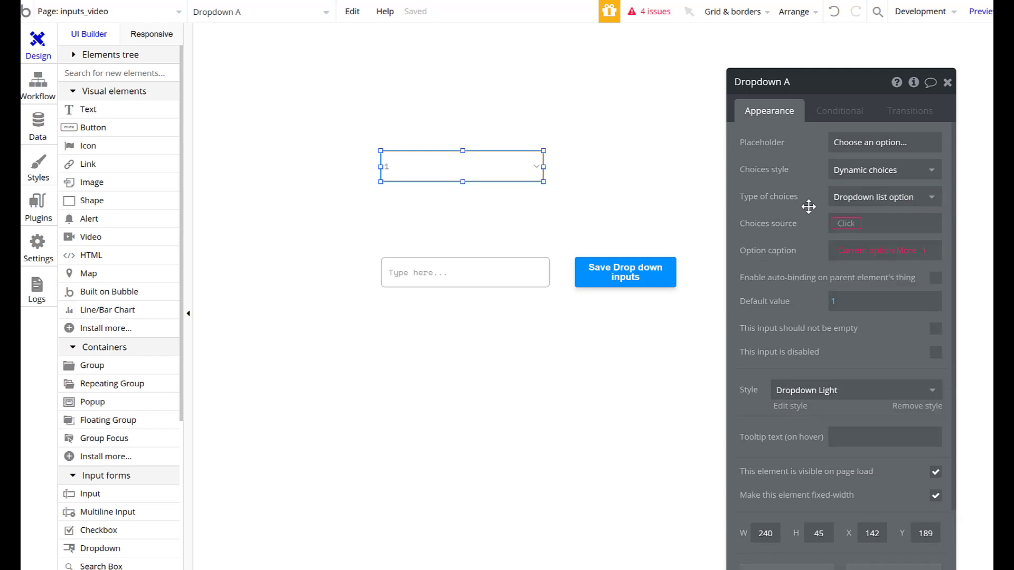
- Set Dropdown A's choices source to a search for the Dropdown list option type
left_click(847, 225)
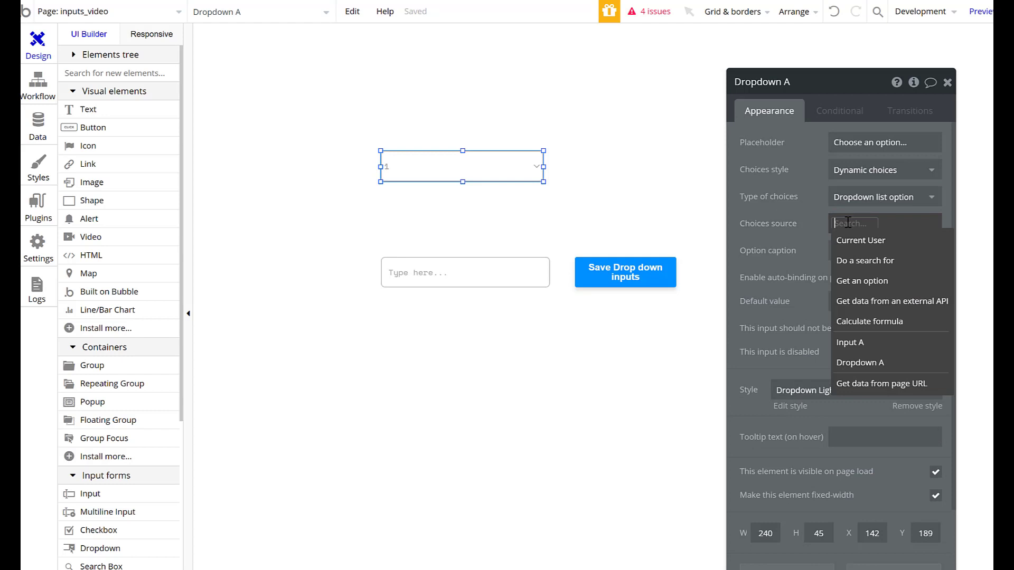
left_click(874, 260)
left_click(628, 120)
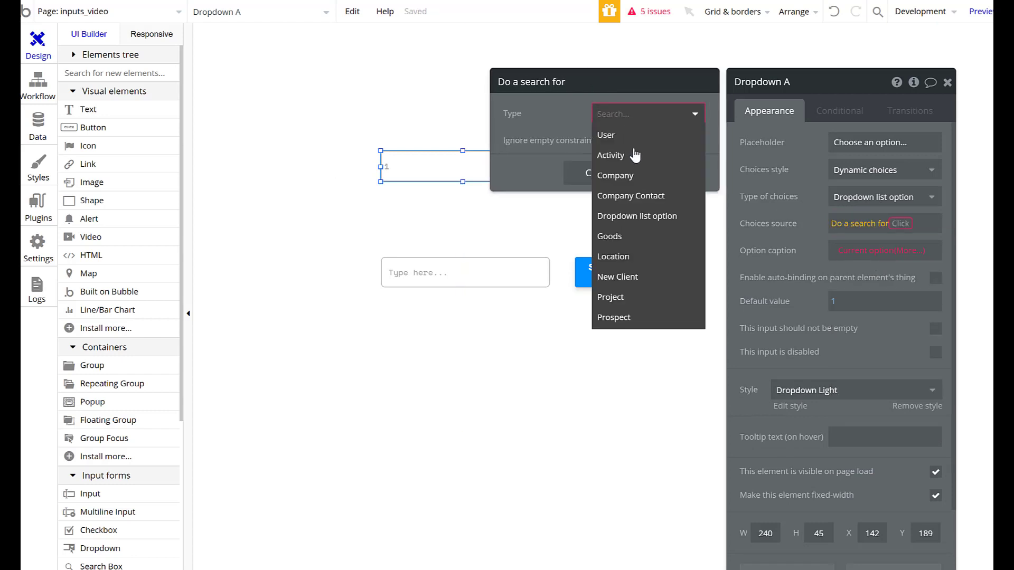
left_click(652, 218)
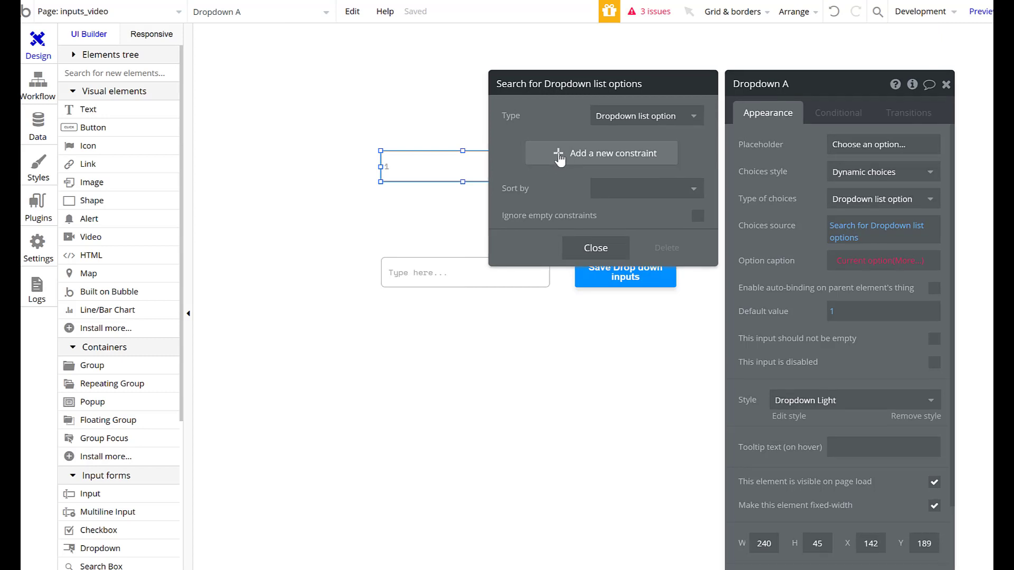
left_click(559, 157)
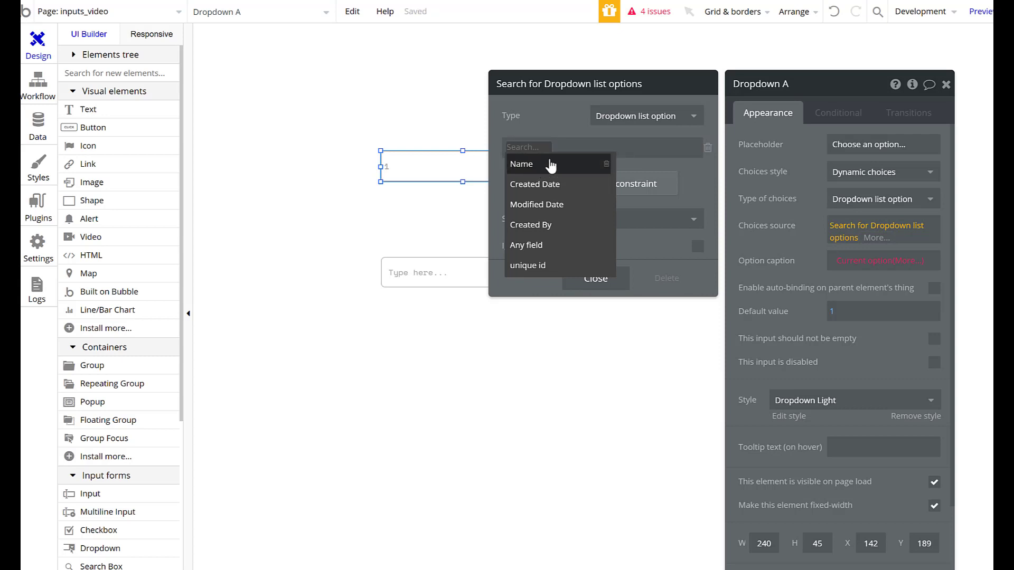
left_click(711, 152)
left_click(708, 149)
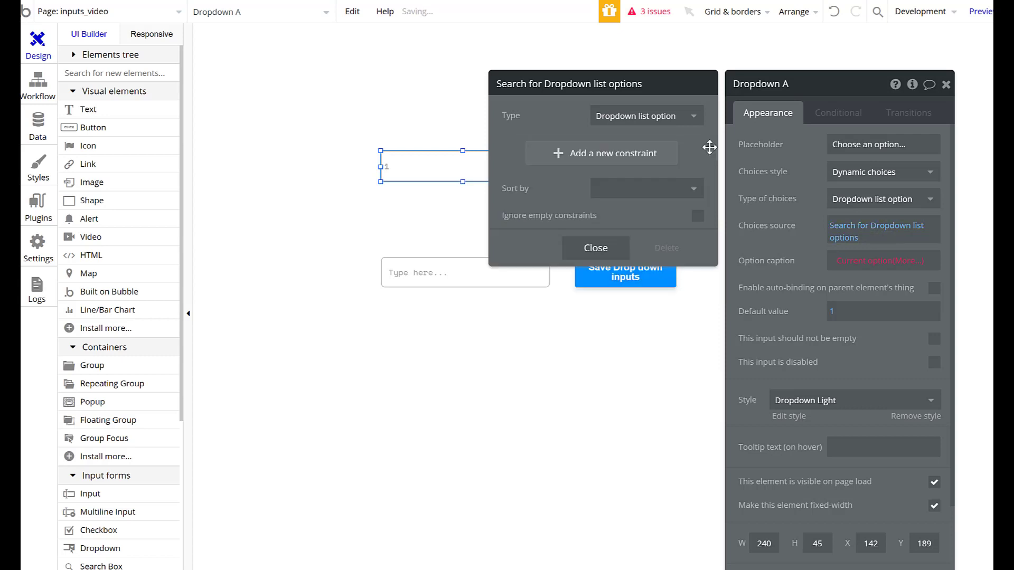
- Close the search settings and set Dropdown A's option caption to Current option's Name
left_click(594, 248)
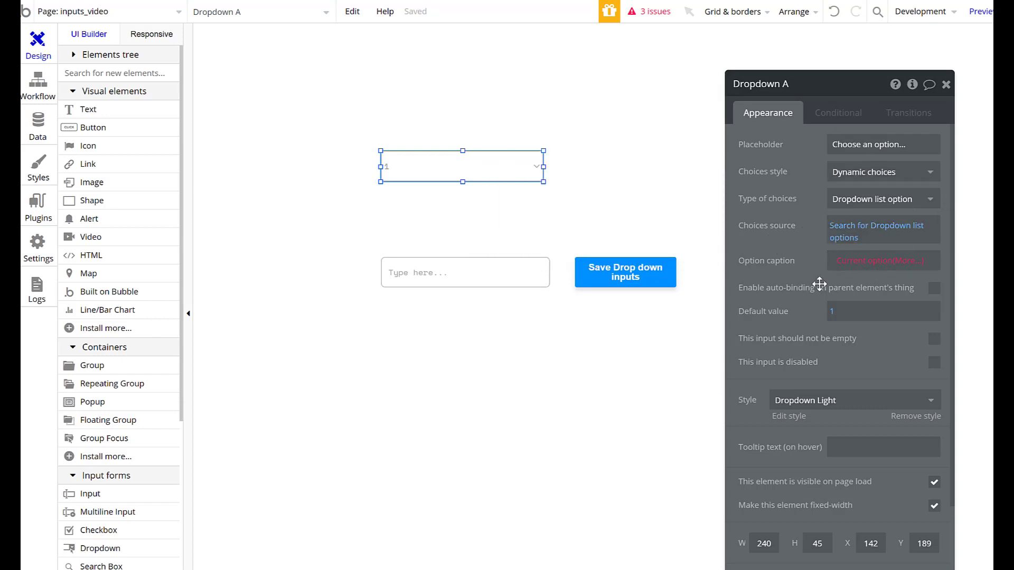
left_click(906, 262)
left_click(845, 289)
scroll(827, 421, "down", 2)
scroll(828, 420, "up", 2)
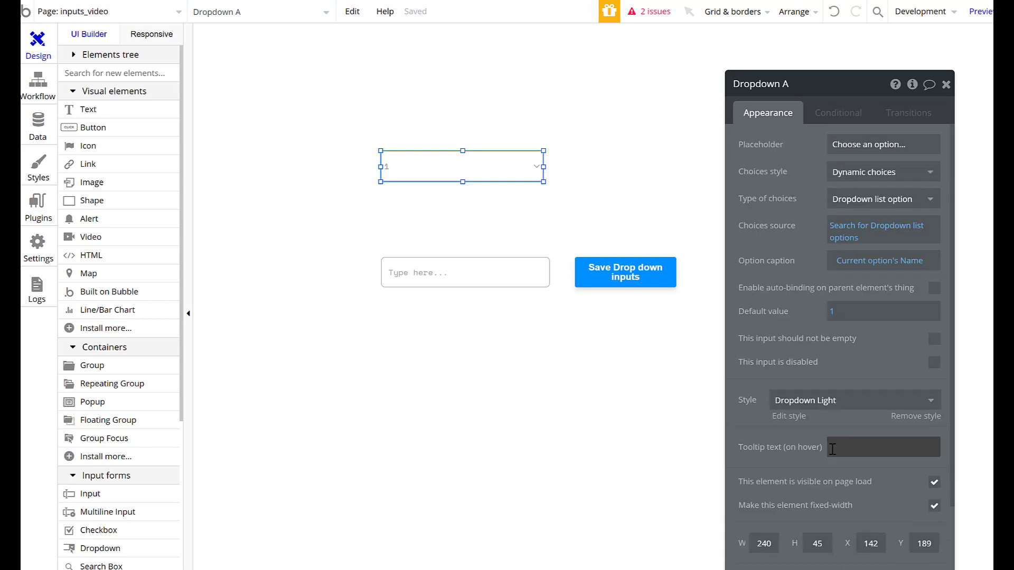
left_click(947, 85)
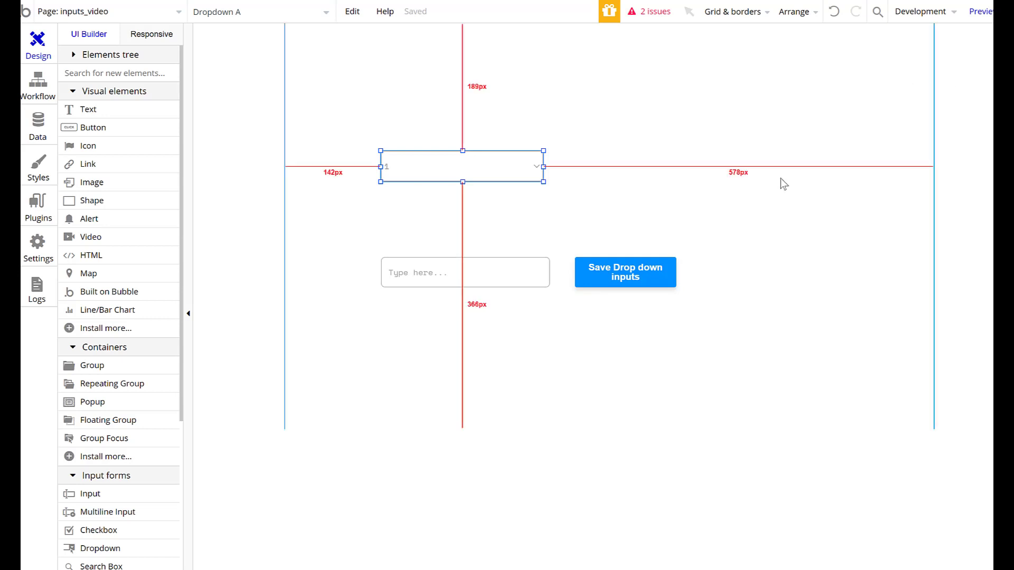
- Clear Dropdown A's default value and close its properties
double_click(484, 168)
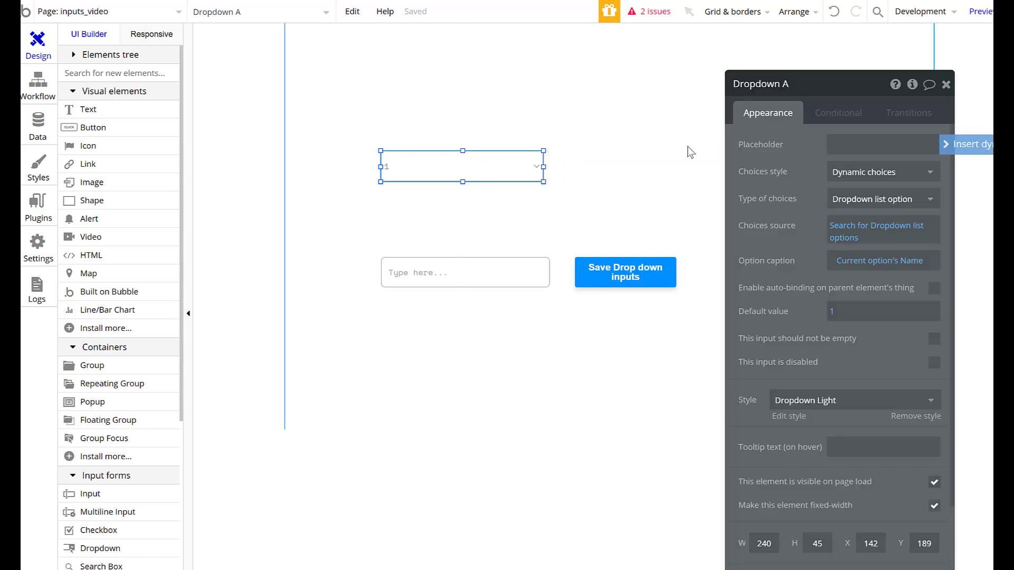
left_click(835, 311)
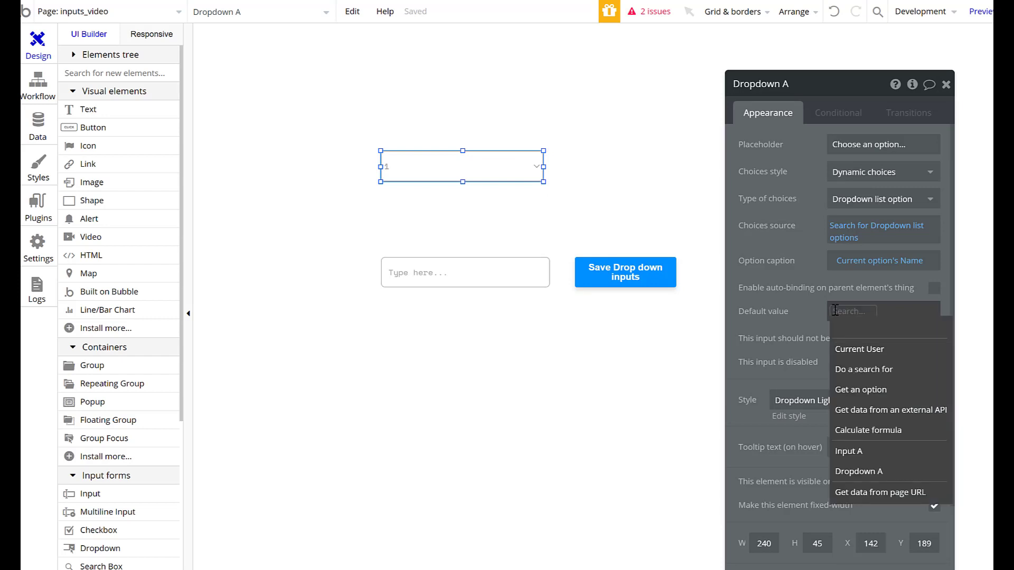
left_click(799, 335)
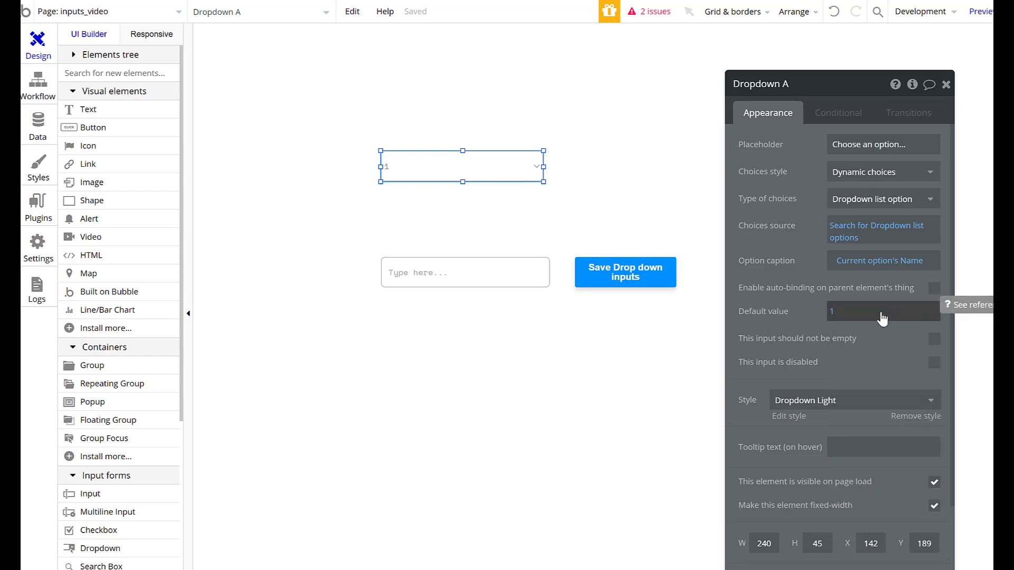
left_click(833, 314)
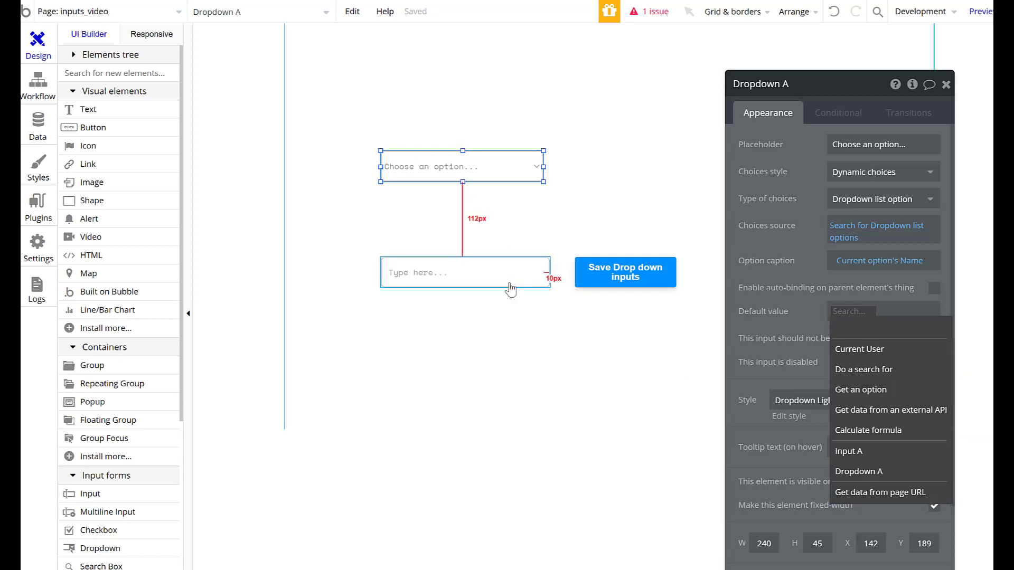
left_click(814, 319)
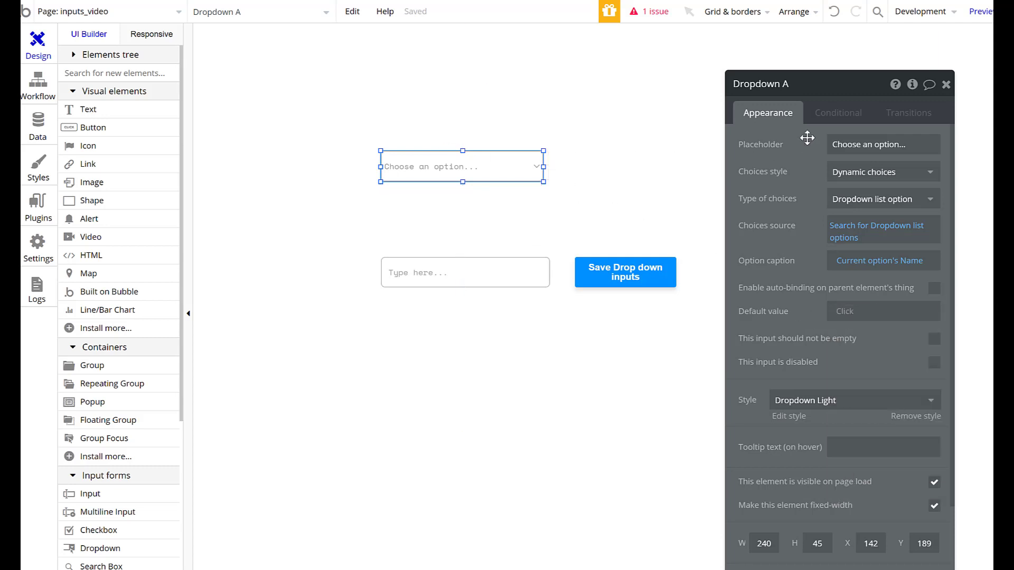
left_click(946, 85)
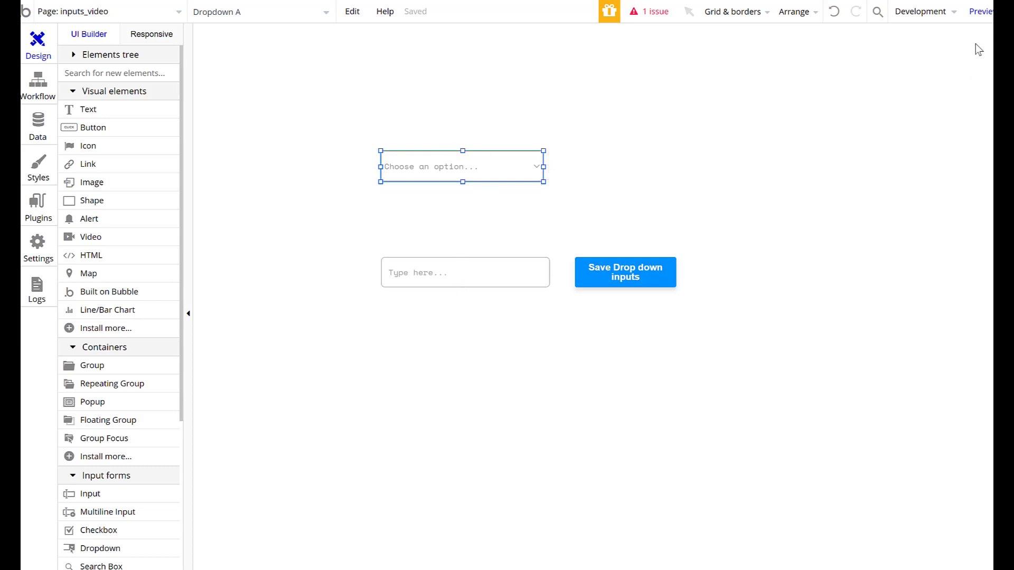
- Preview the page, reload it to get the latest version, and check the dropdown
left_click(978, 15)
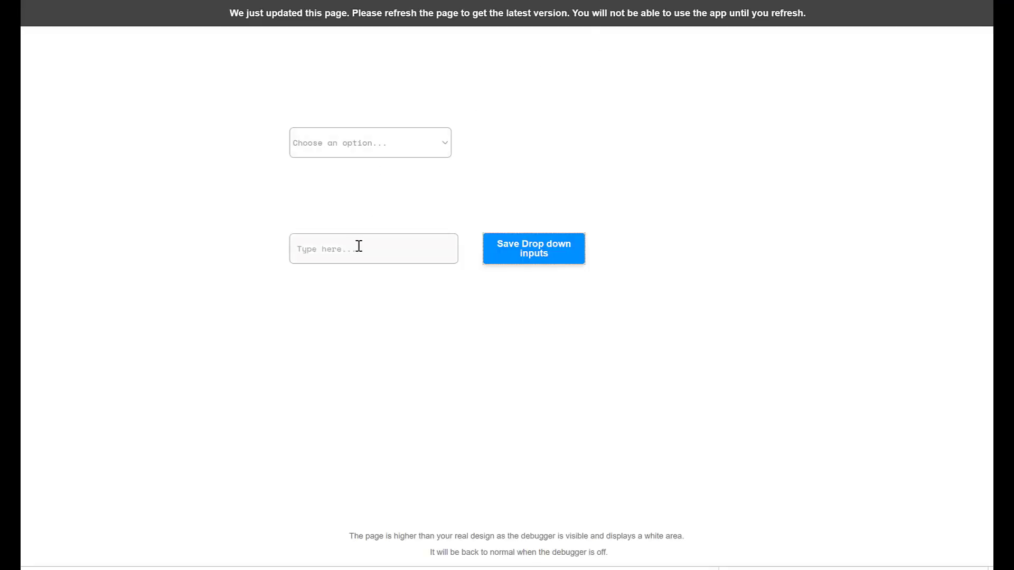
key("F5")
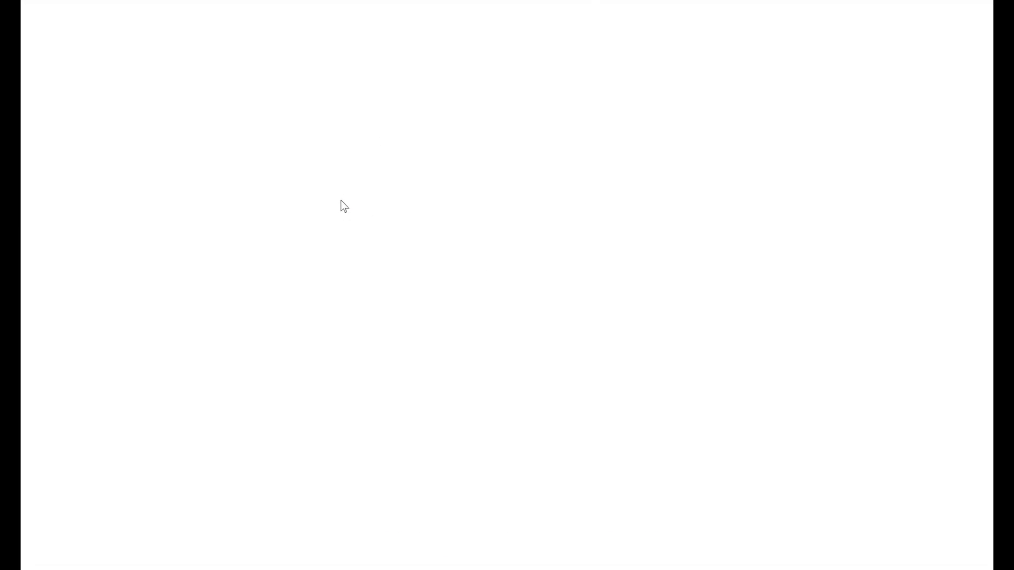
left_click(392, 152)
- Save testing 2, potato, jesus, luke and laya one by one as dropdown entries through the text input
left_click(366, 250)
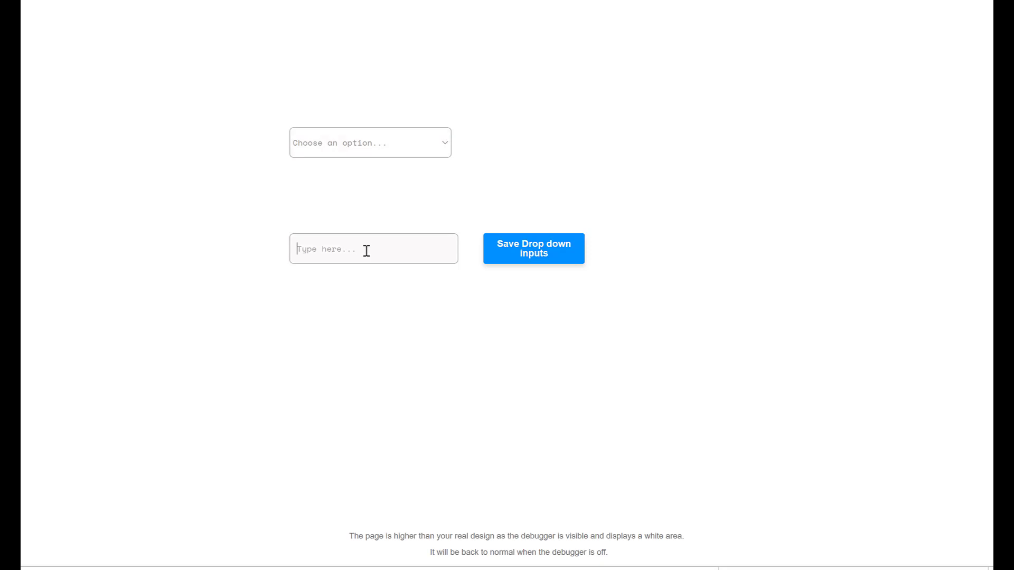
type("testing 2")
key("Return")
type("potato")
key("Return")
type("j")
type("uice")
key("Return")
type("corn")
key("Return")
type("laya")
left_click(524, 266)
- Review the dropdown's choices in the preview and select luke
left_click(436, 152)
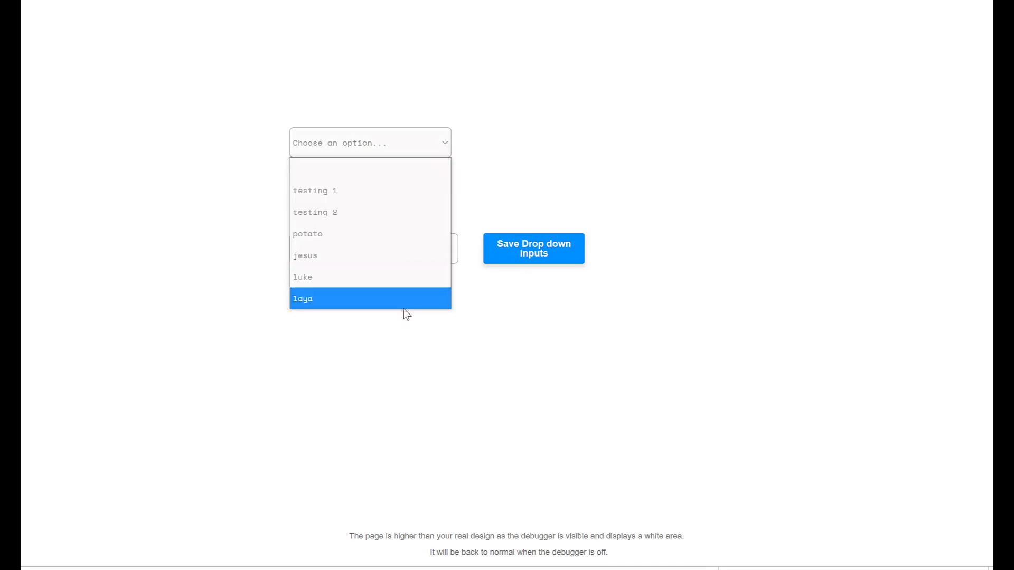
left_click(631, 170)
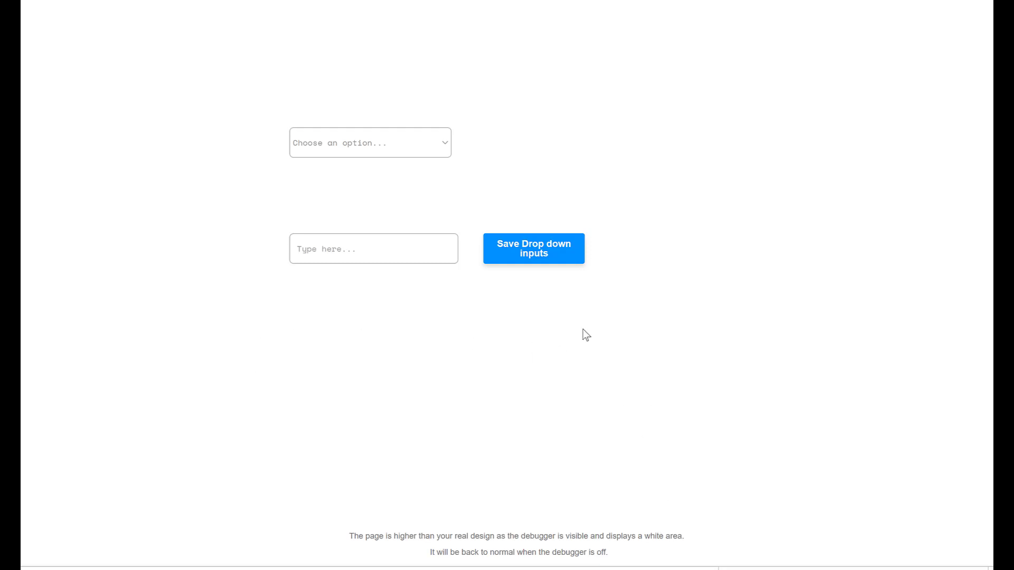
left_click(426, 153)
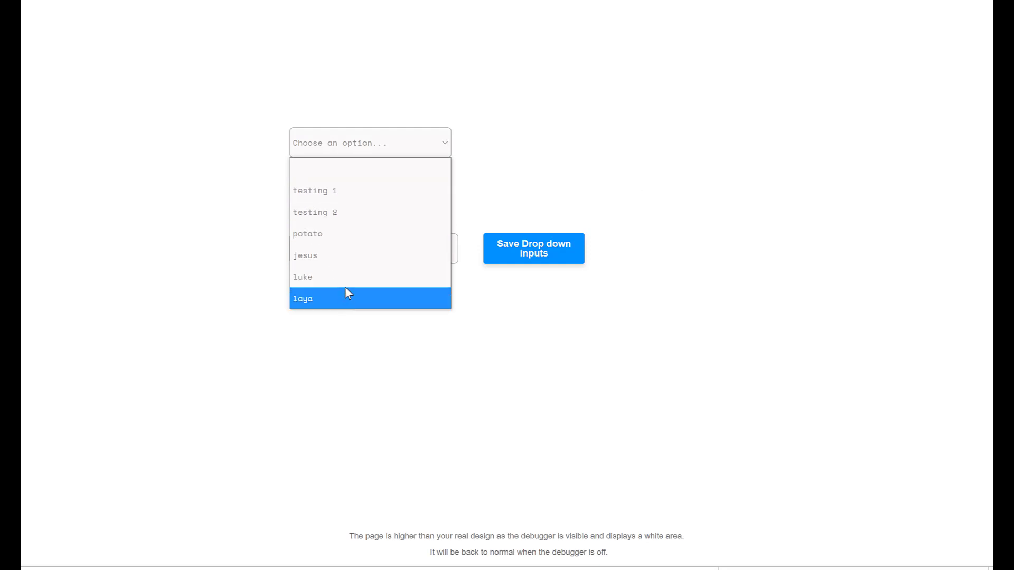
left_click(362, 282)
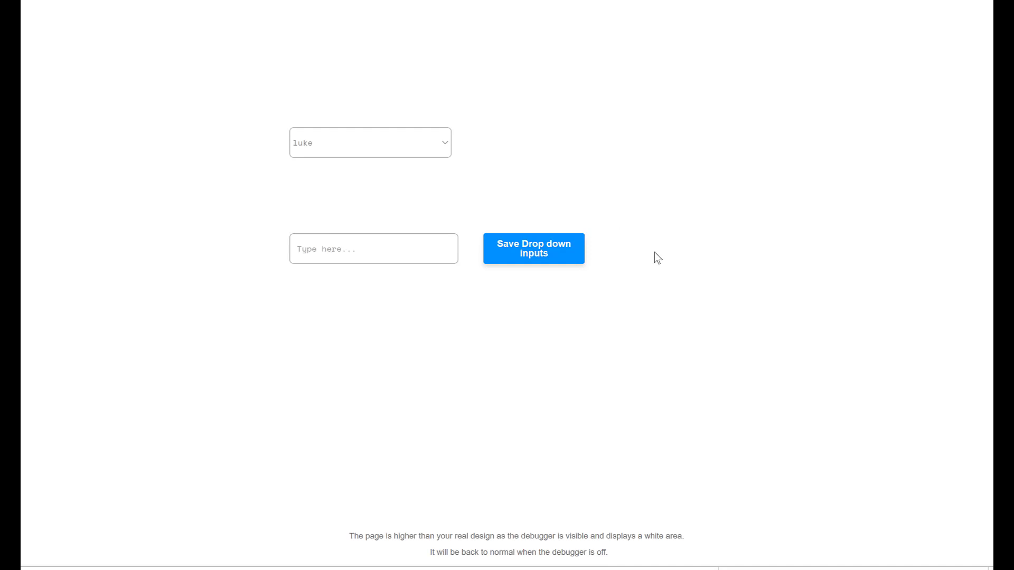
left_click(760, 568)
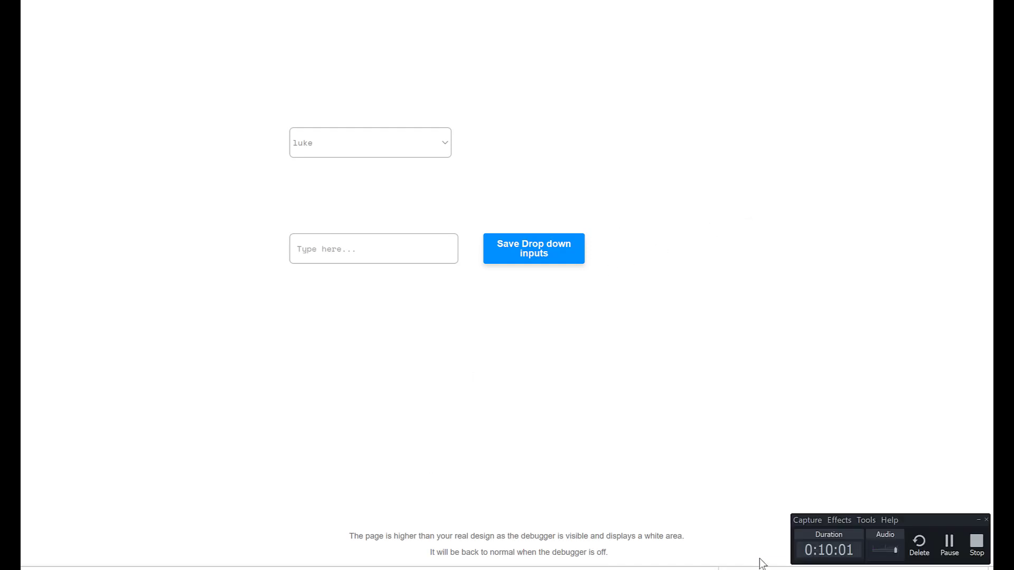